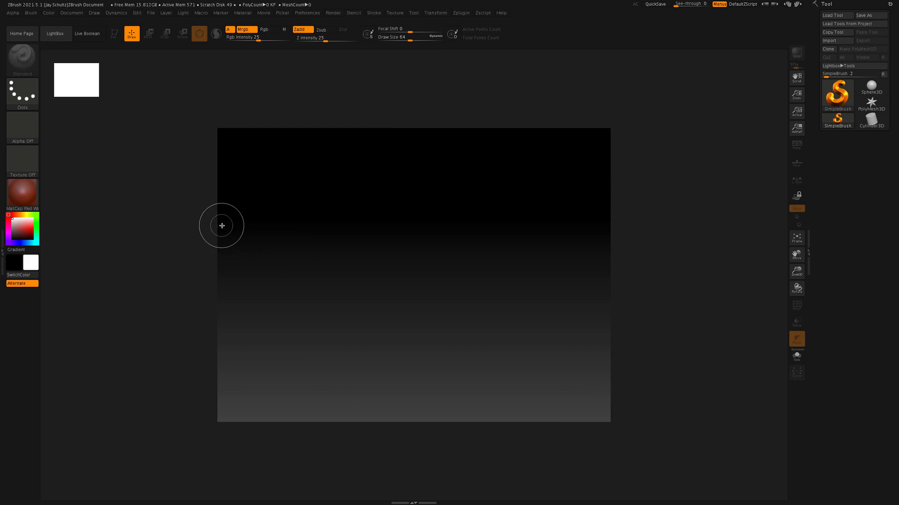
Double the document's canvas size and load the DemoAnimeHead project from LightBox
{"action": "left_click", "coordinate": [75, 13]}
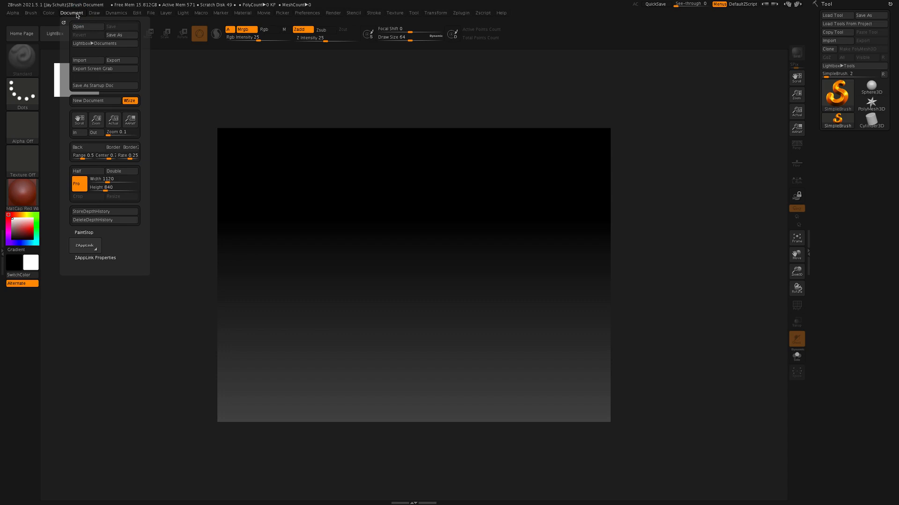
{"action": "left_click", "coordinate": [117, 172]}
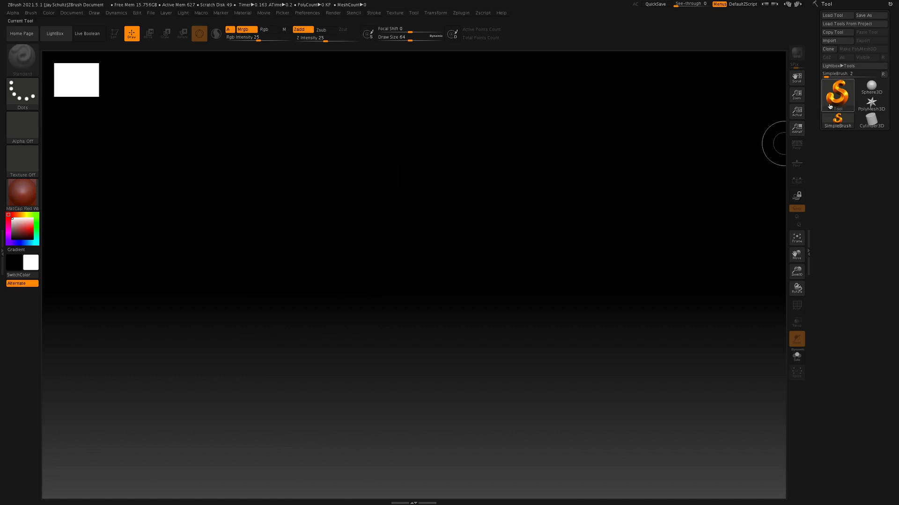
{"action": "left_click", "coordinate": [55, 34]}
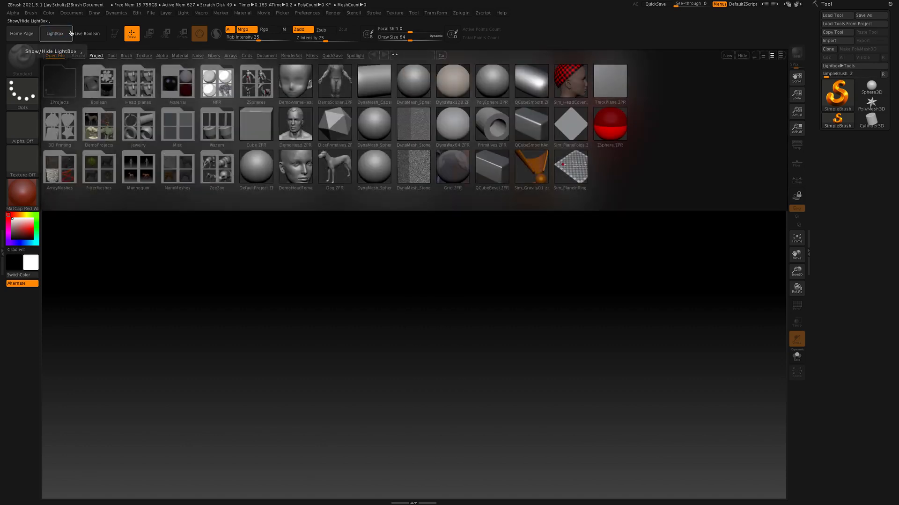
{"action": "double_click", "coordinate": [299, 83]}
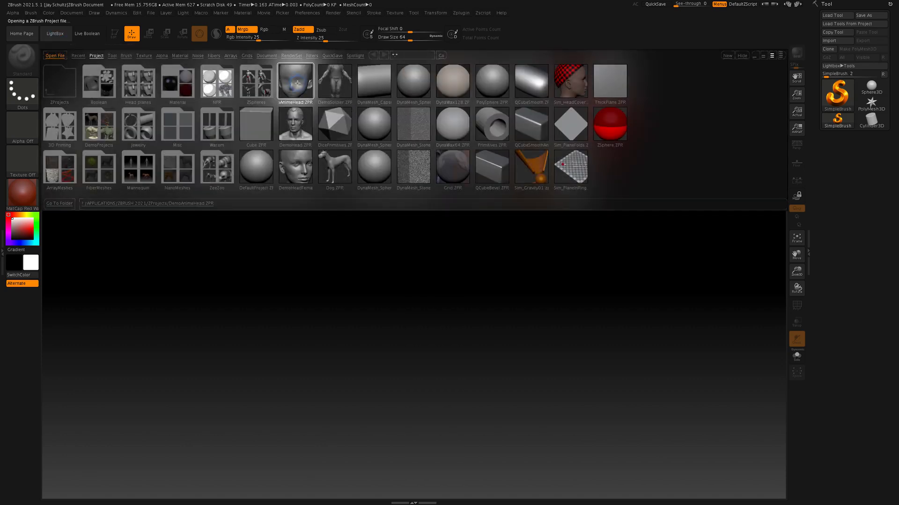
{"action": "left_click", "coordinate": [423, 155]}
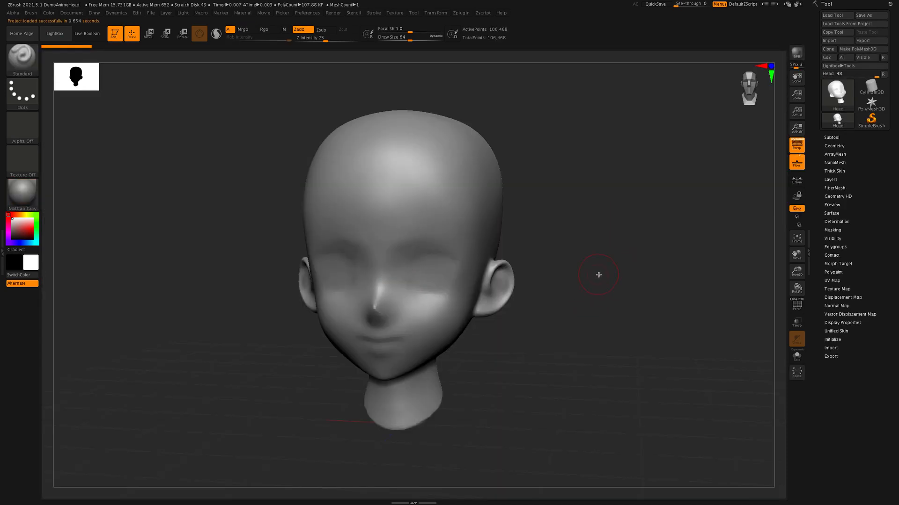
Examine the head from the front with the floor grid hidden and shown again
{"action": "left_click_drag", "start_coordinate": [586, 276], "coordinate": [606, 314]}
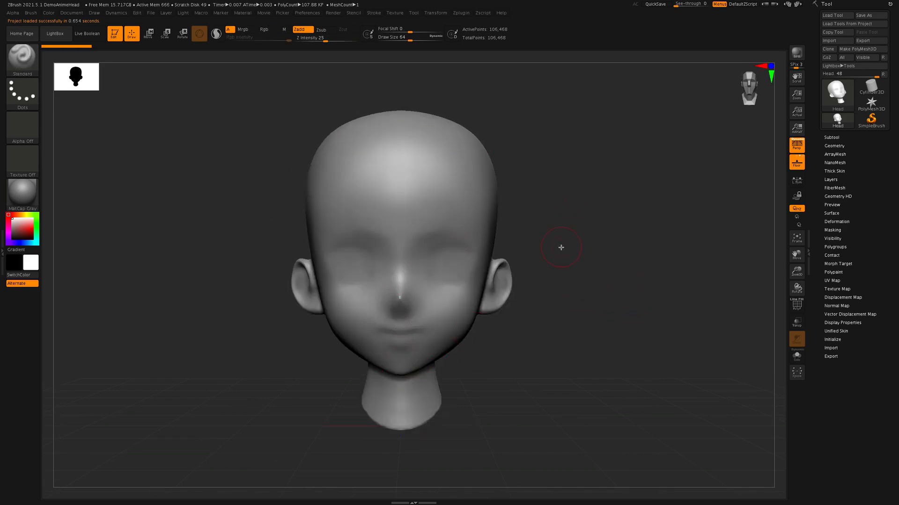
{"action": "left_click_drag", "start_coordinate": [597, 299], "coordinate": [628, 298], "text": "shift"}
{"action": "left_click", "coordinate": [797, 161]}
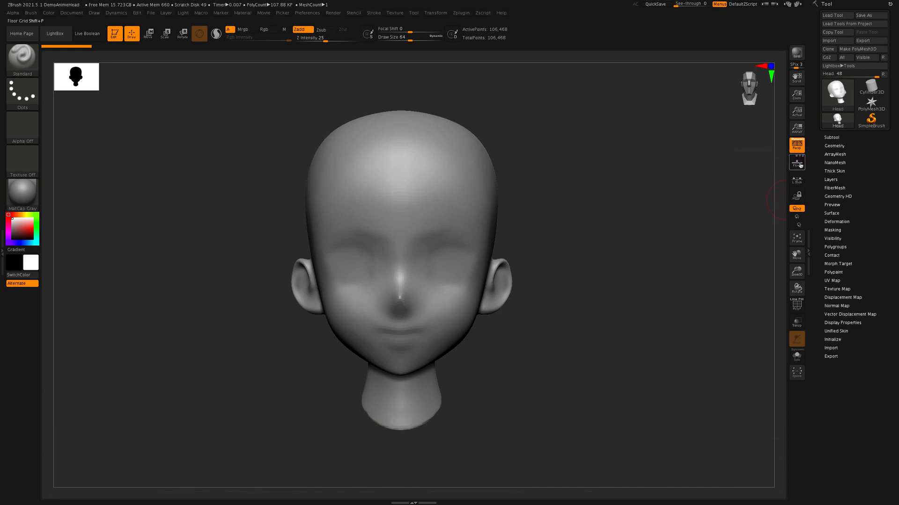
{"action": "left_click", "coordinate": [797, 162]}
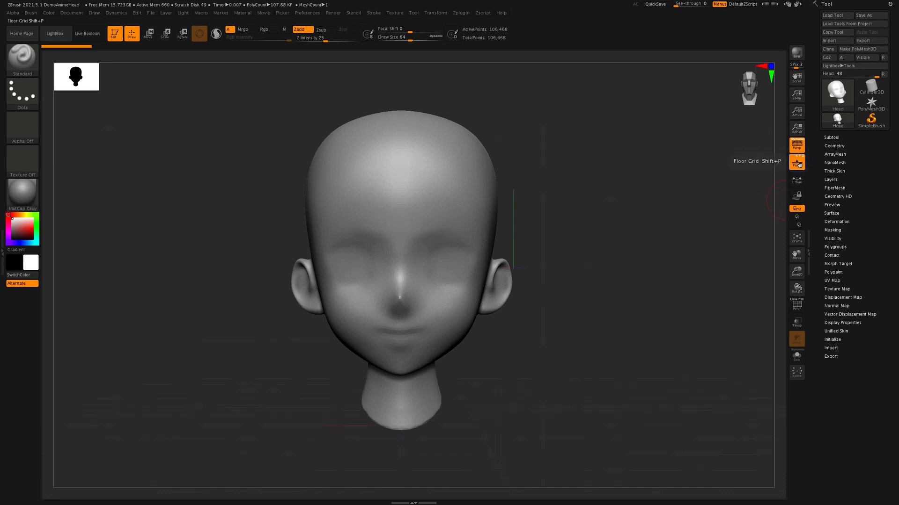
{"action": "left_click_drag", "start_coordinate": [627, 276], "coordinate": [654, 337]}
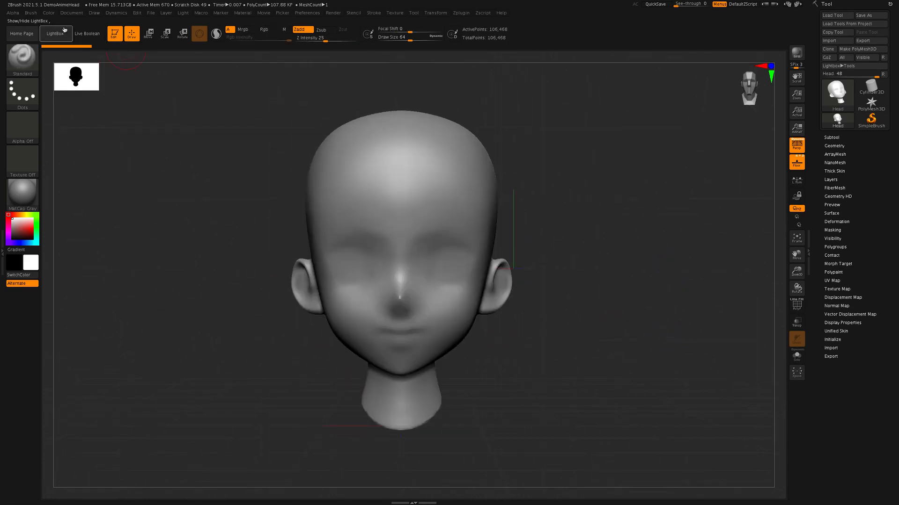
Set the document background to the current white colour and view the head against it
{"action": "left_click", "coordinate": [71, 13]}
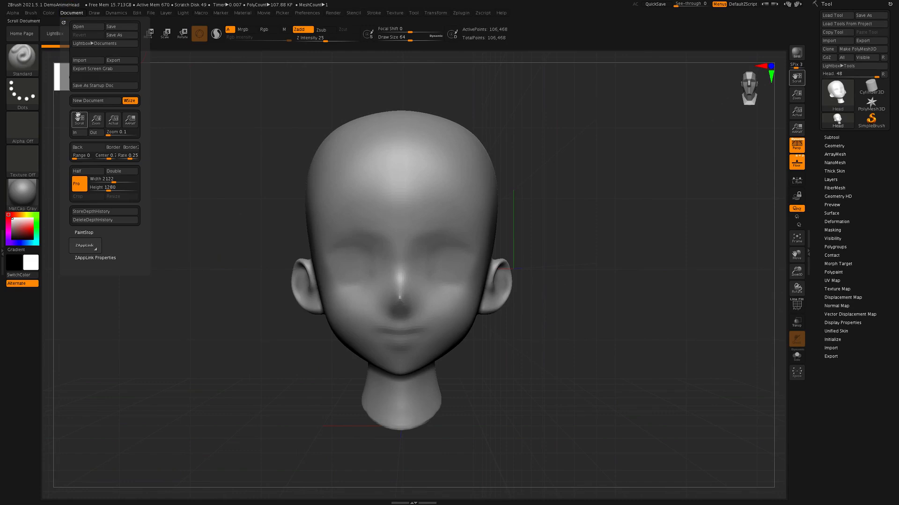
{"action": "left_click", "coordinate": [89, 148]}
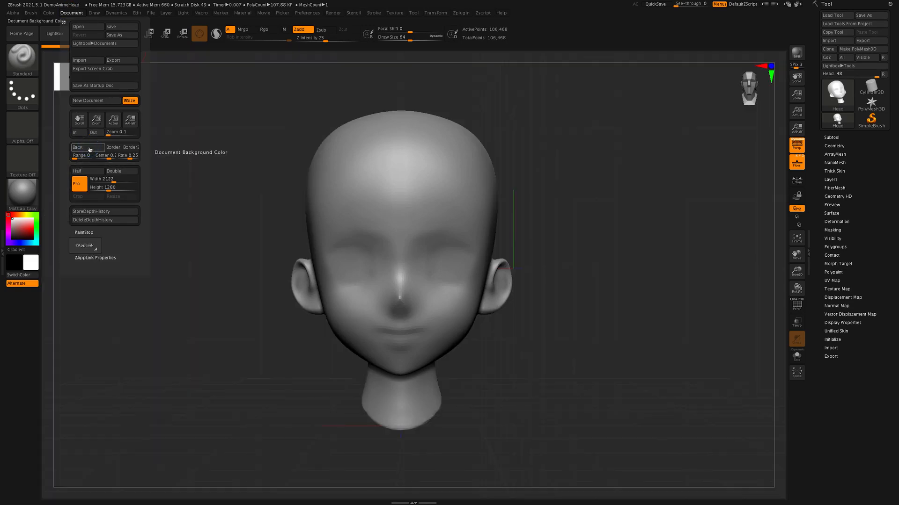
{"action": "left_click", "coordinate": [80, 148]}
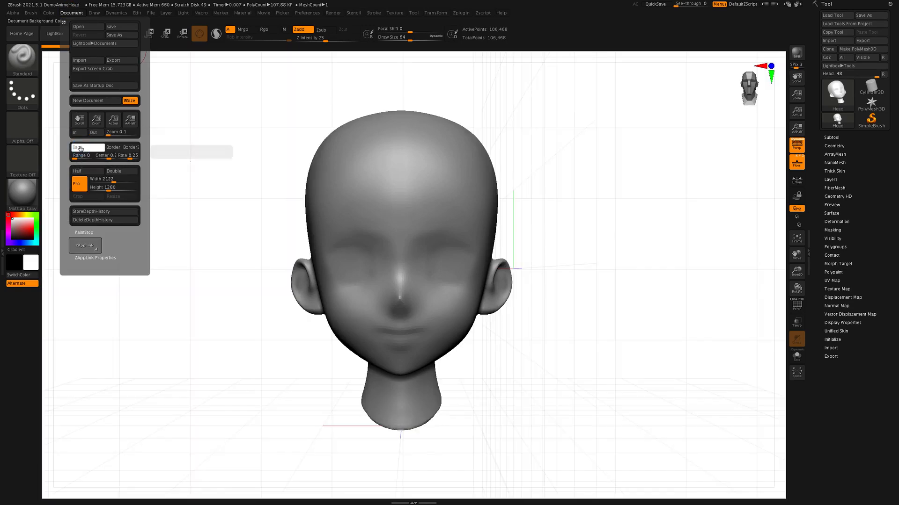
{"action": "left_click_drag", "start_coordinate": [595, 326], "coordinate": [616, 341]}
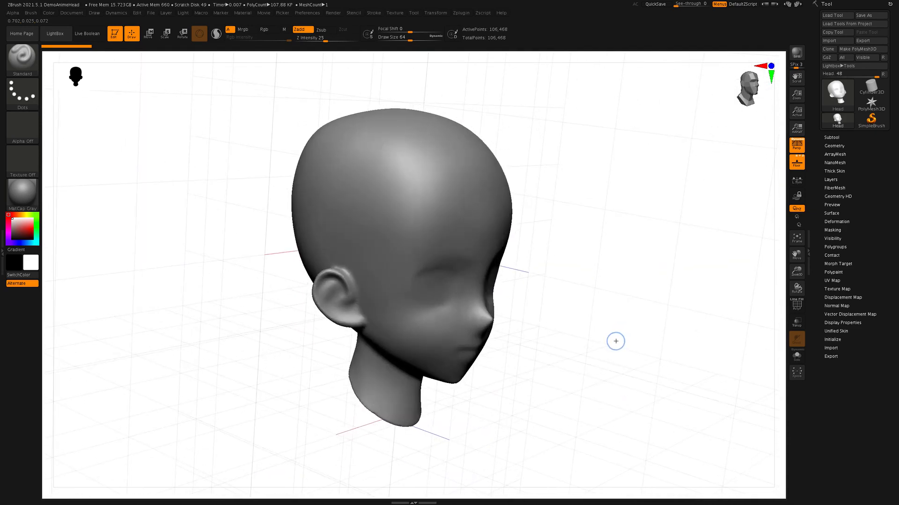
Set the document background to a dark grey sampled from the interface and return the head to a front view
{"action": "left_click", "coordinate": [73, 14]}
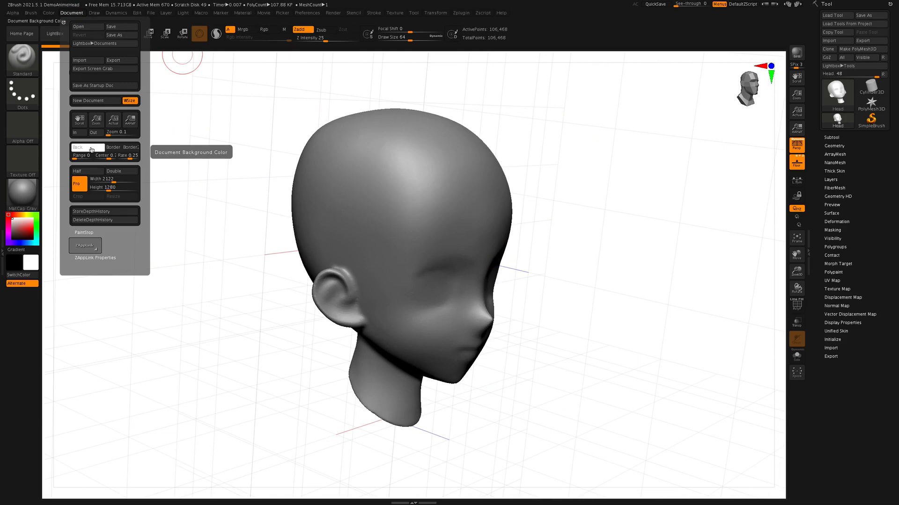
{"action": "left_click_drag", "start_coordinate": [91, 150], "coordinate": [31, 306]}
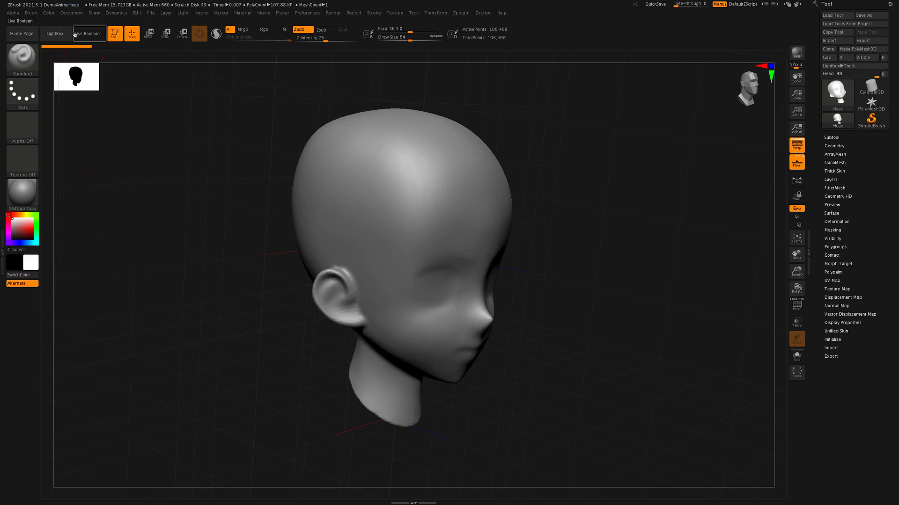
{"action": "left_click_drag", "start_coordinate": [518, 252], "coordinate": [557, 245]}
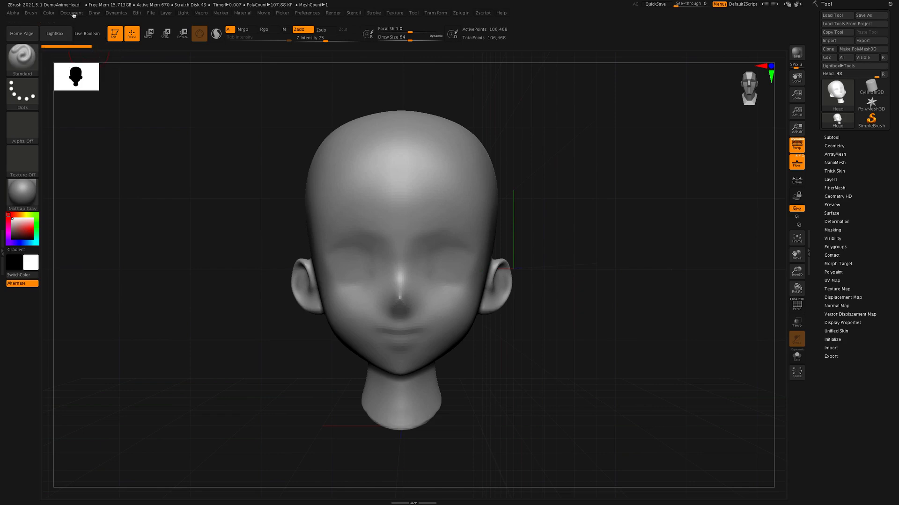
Dock the Draw palette beside the canvas and remove the Tool palette from that tray
{"action": "left_click", "coordinate": [94, 14]}
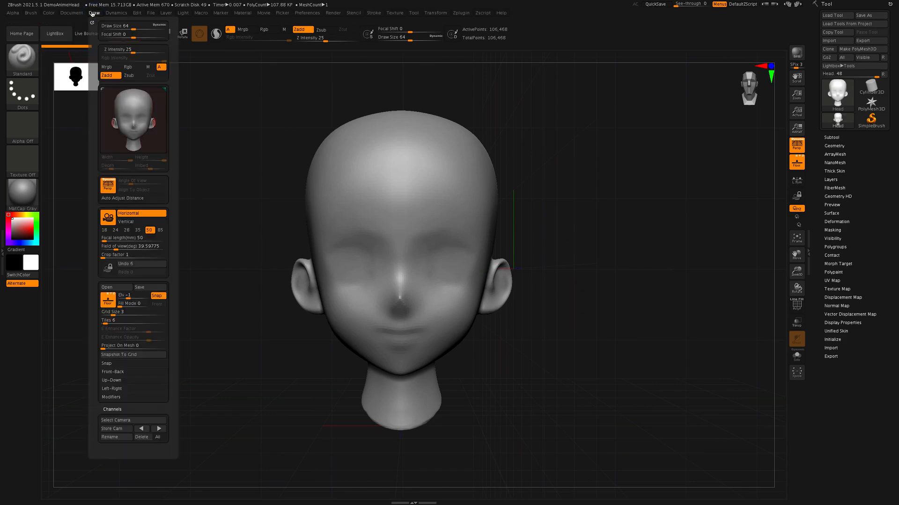
{"action": "left_click_drag", "start_coordinate": [92, 22], "coordinate": [813, 103]}
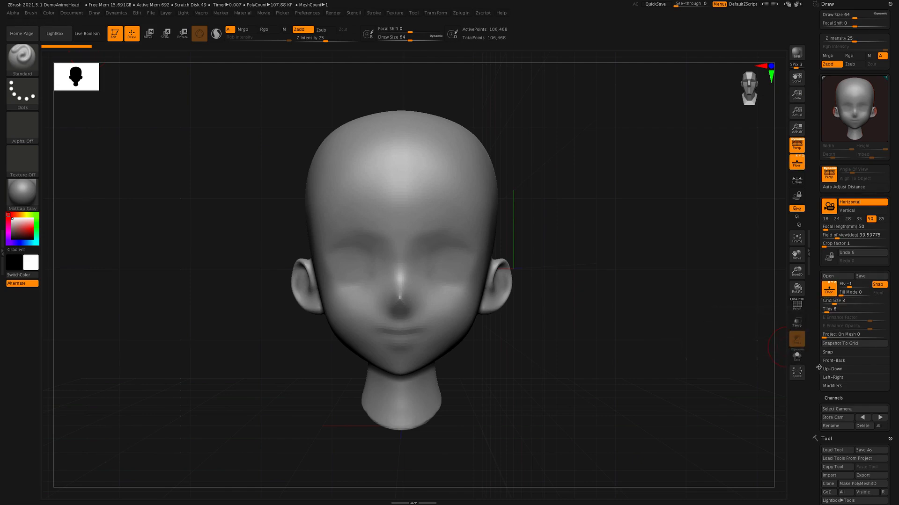
{"action": "scroll", "coordinate": [818, 328], "scroll_direction": "down", "scroll_amount": 3}
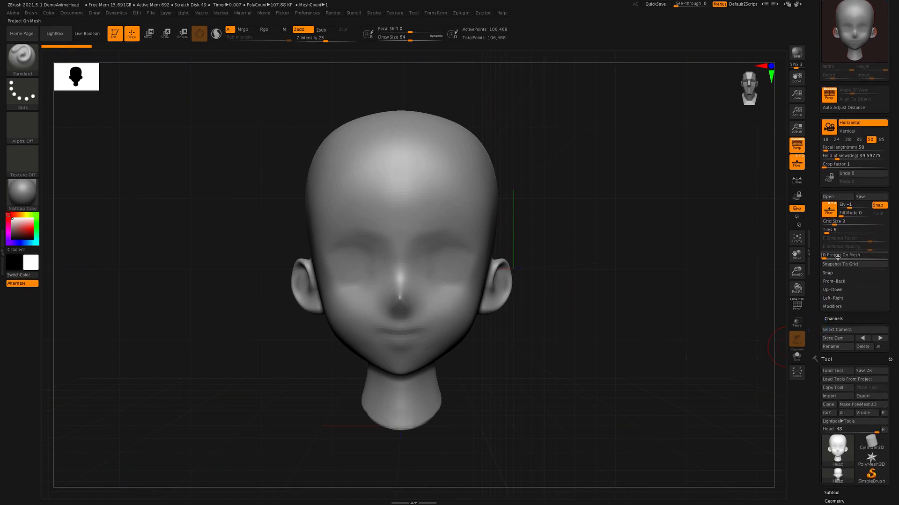
{"action": "left_click", "coordinate": [889, 360]}
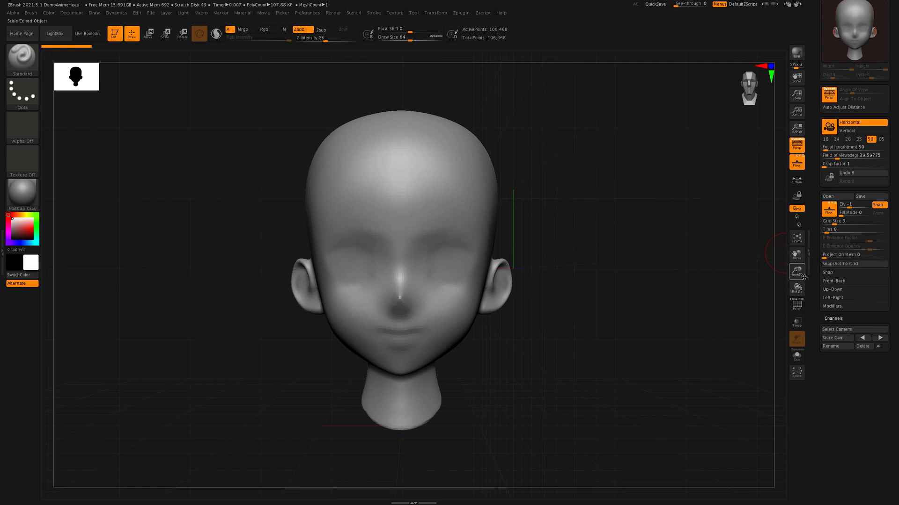
Import the image "adult vs child front" as Map1 of the Front-Back reference grid
{"action": "left_click", "coordinate": [833, 281]}
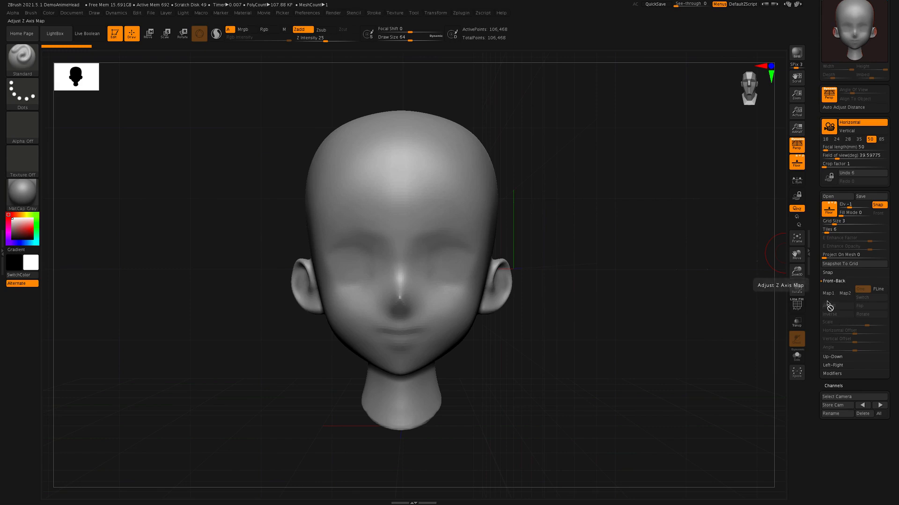
{"action": "left_click", "coordinate": [829, 294]}
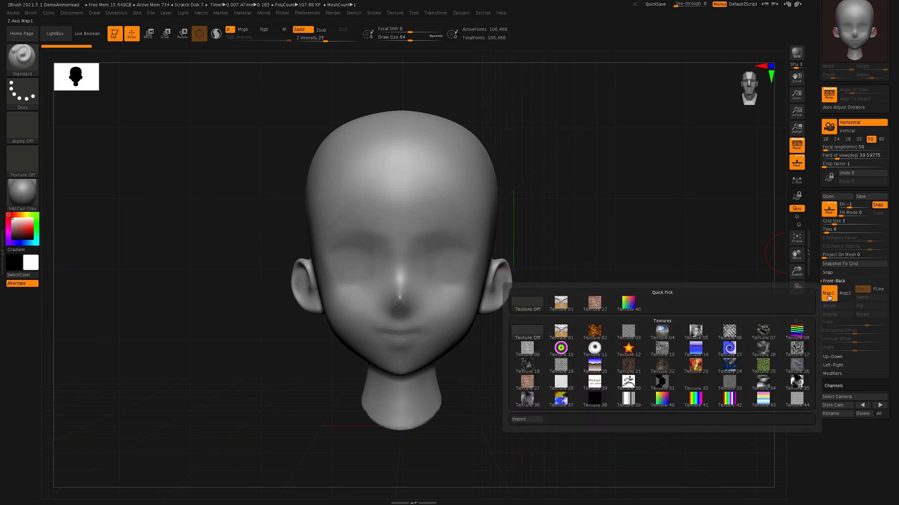
{"action": "left_click", "coordinate": [526, 419]}
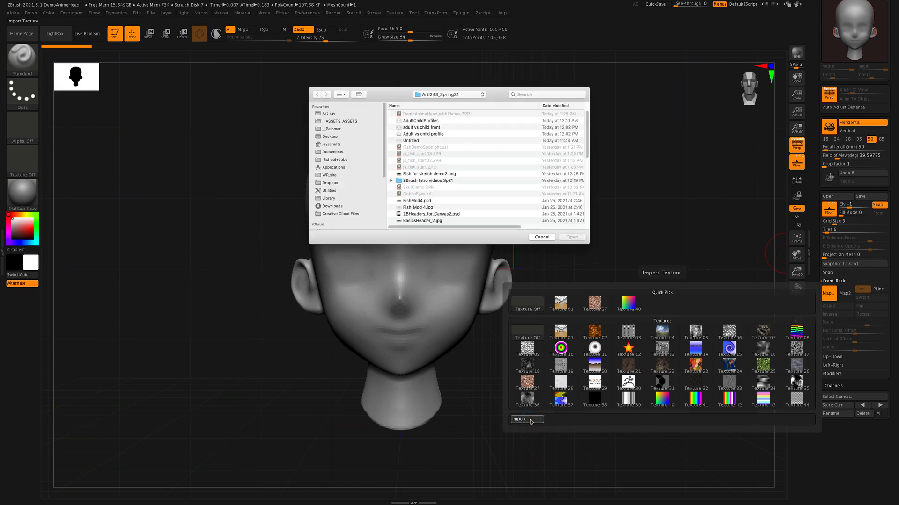
{"action": "left_click", "coordinate": [429, 121]}
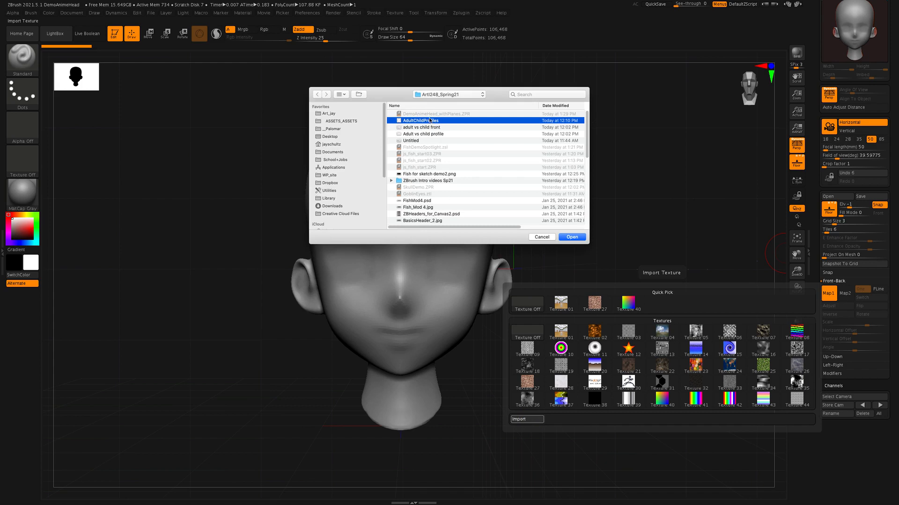
{"action": "left_click", "coordinate": [432, 127]}
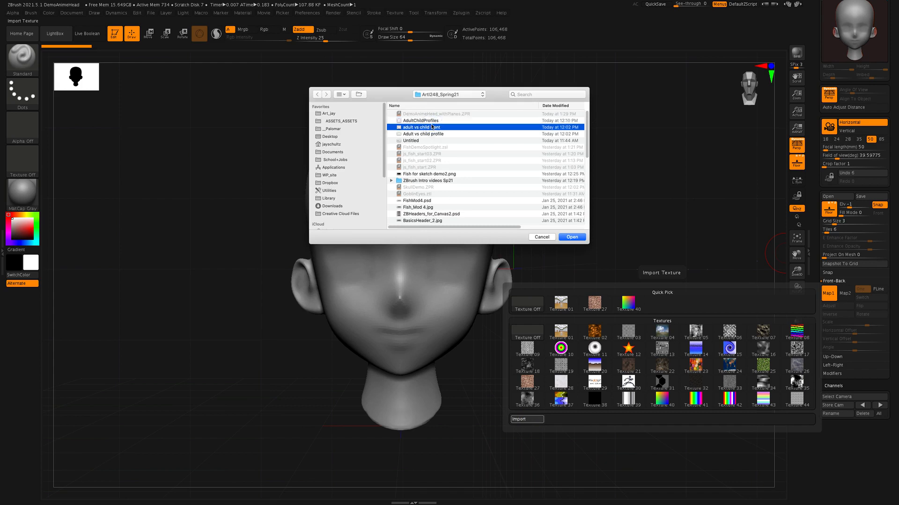
{"action": "left_click", "coordinate": [572, 238]}
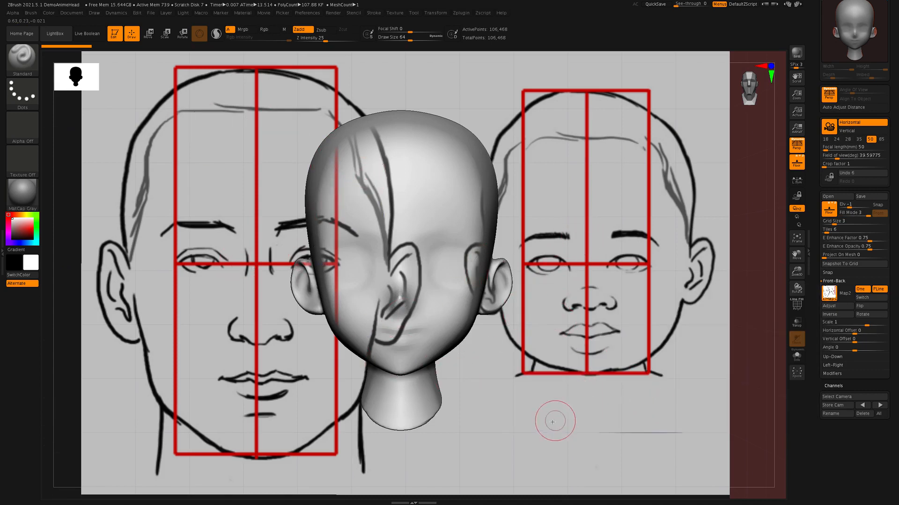
Fit the child's face drawing to the head by setting the front-back map's scale to 0.70731 and horizontal offset to -0.41598
{"action": "left_click_drag", "start_coordinate": [630, 430], "coordinate": [568, 443], "text": "alt"}
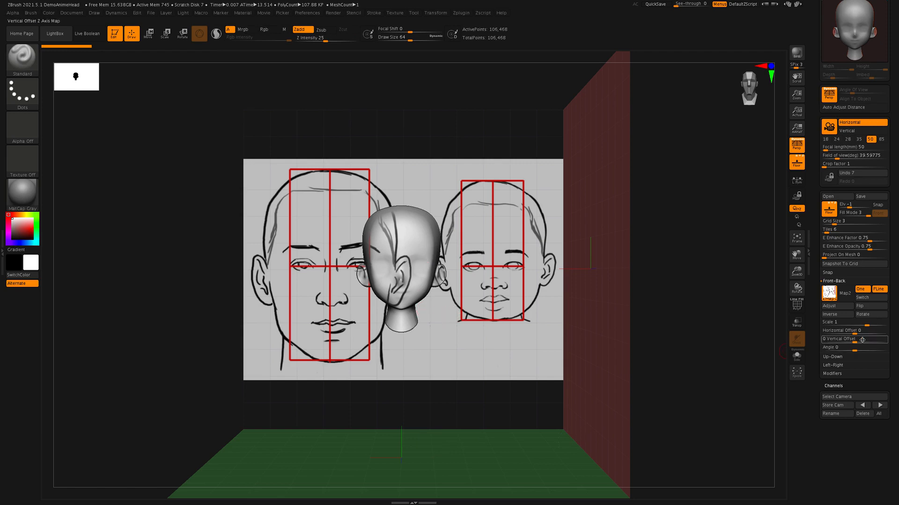
{"action": "left_click_drag", "start_coordinate": [853, 333], "coordinate": [831, 335]}
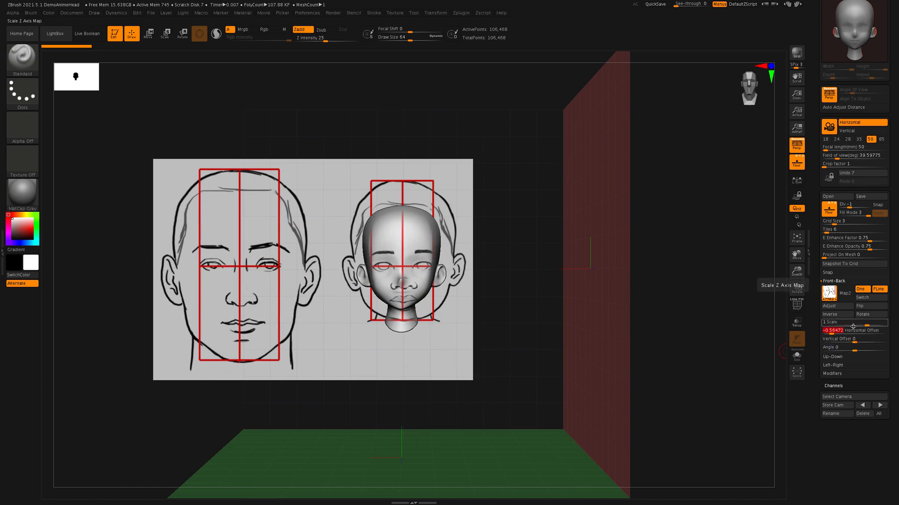
{"action": "left_click_drag", "start_coordinate": [865, 326], "coordinate": [860, 328]}
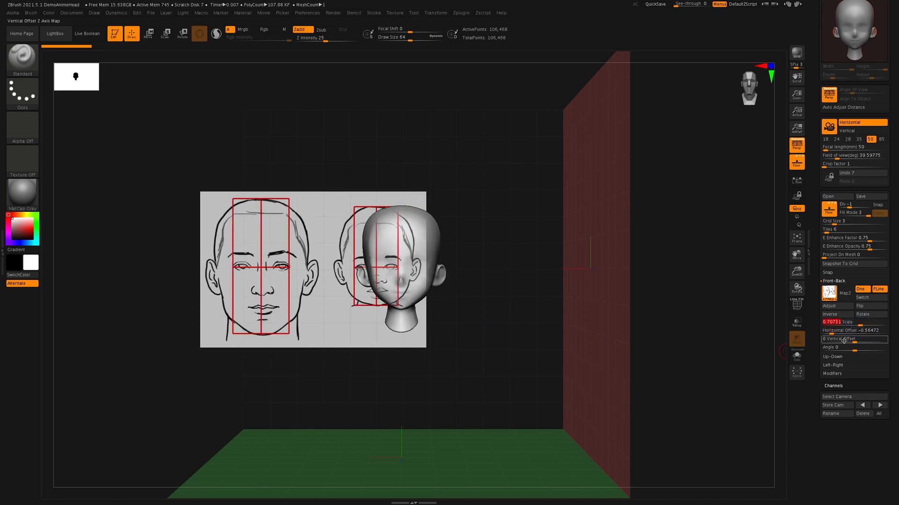
{"action": "left_click_drag", "start_coordinate": [834, 333], "coordinate": [835, 333]}
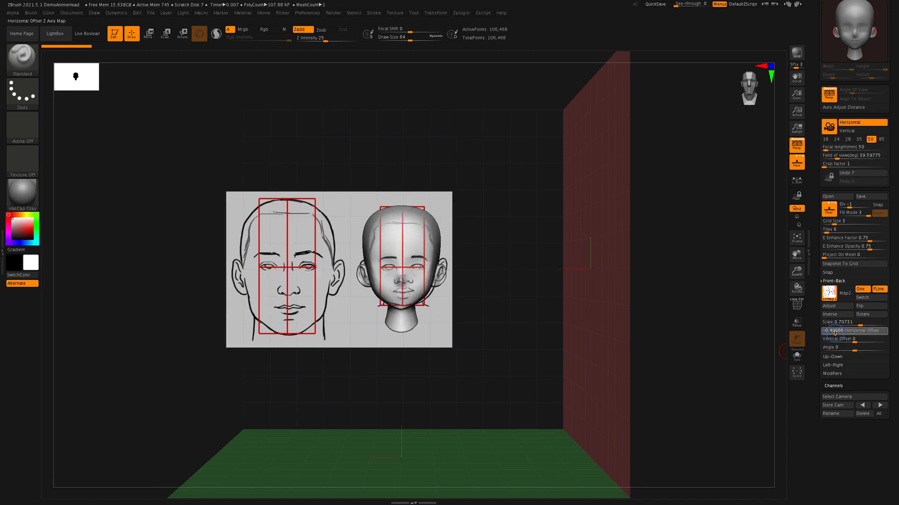
{"action": "left_click_drag", "start_coordinate": [835, 333], "coordinate": [833, 333]}
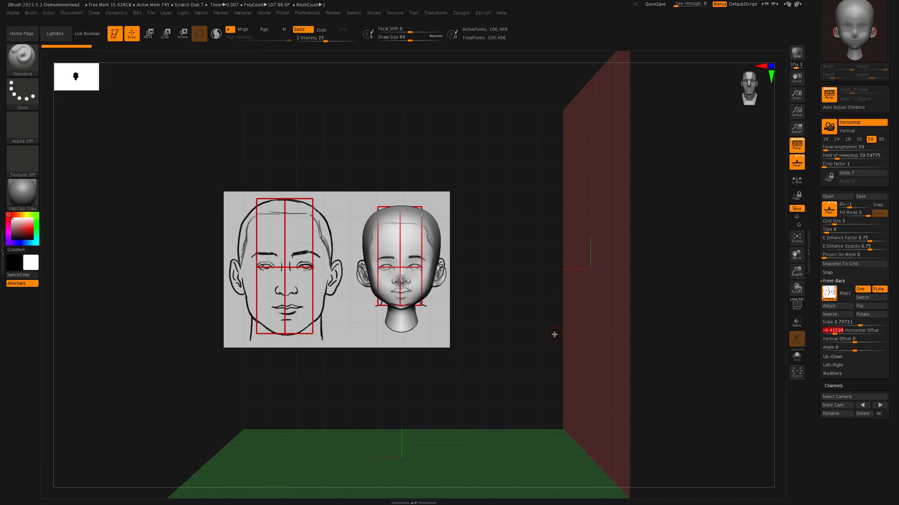
Invert the colours of the front-back reference image
{"action": "mouse_move", "coordinate": [458, 331]}
{"action": "left_mouse_down"}
{"action": "mouse_move", "coordinate": [497, 327]}
{"action": "mouse_move", "coordinate": [640, 353]}
{"action": "mouse_move", "coordinate": [585, 353]}
{"action": "mouse_move", "coordinate": [599, 379]}
{"action": "left_mouse_up"}
{"action": "left_click_drag", "start_coordinate": [526, 392], "coordinate": [628, 409]}
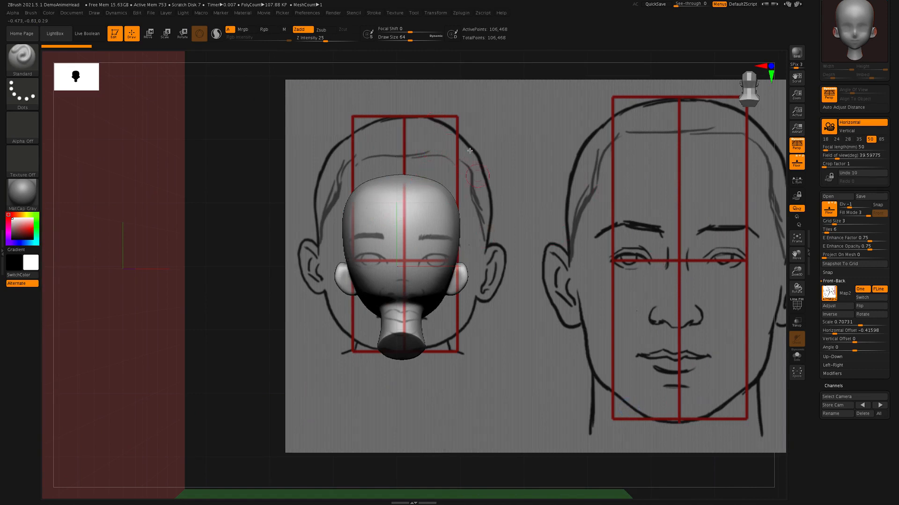
{"action": "left_click_drag", "start_coordinate": [603, 291], "coordinate": [554, 311]}
{"action": "key", "text": "alt"}
{"action": "left_click_drag", "start_coordinate": [598, 272], "coordinate": [654, 251], "text": "alt"}
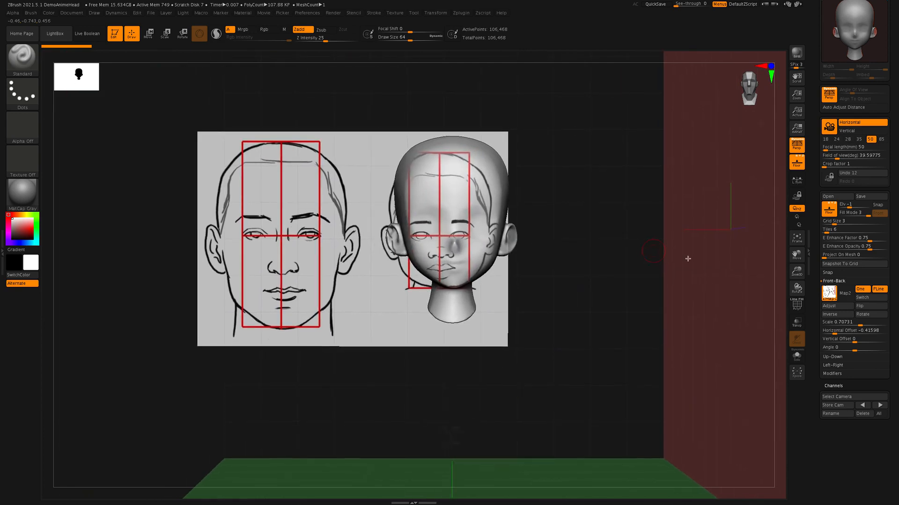
{"action": "left_click", "coordinate": [829, 323]}
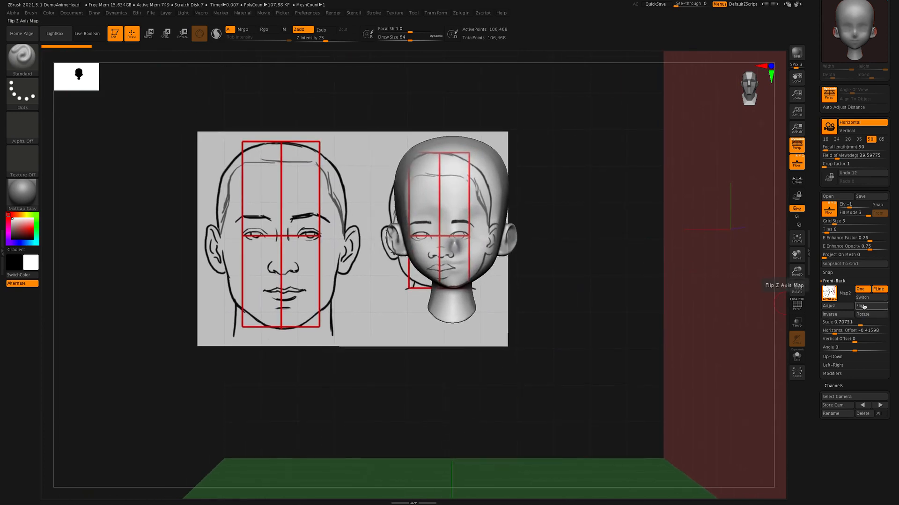
{"action": "left_click", "coordinate": [847, 317]}
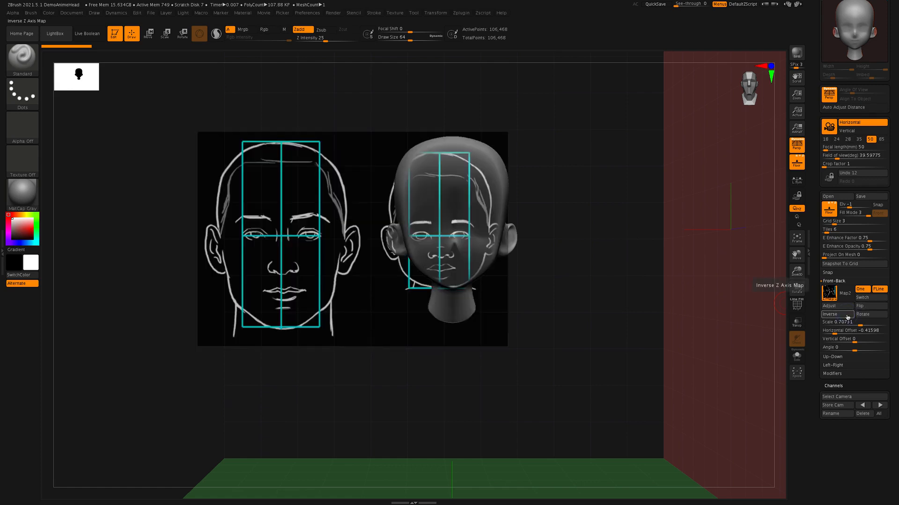
Restore the original colours of the front-back reference image and set the grid's E Enhance Opacity to 0.75534
{"action": "left_click", "coordinate": [847, 317]}
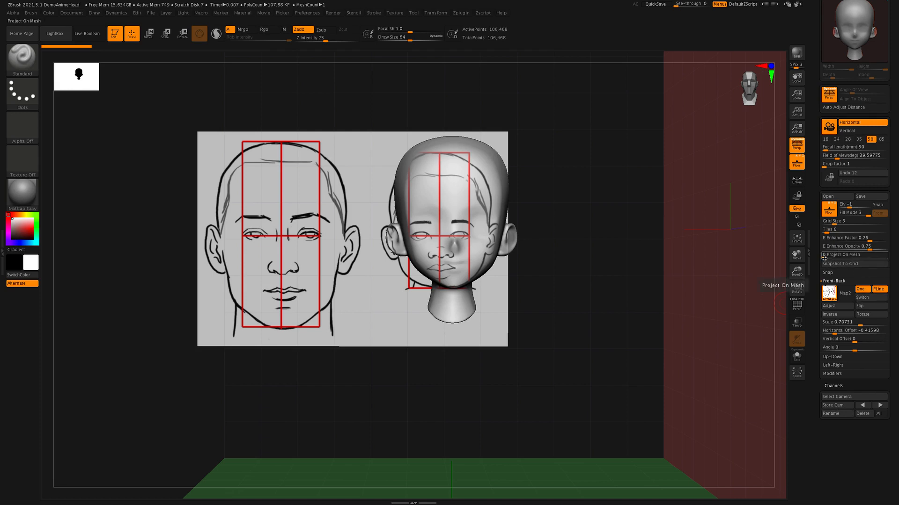
{"action": "mouse_move", "coordinate": [824, 258]}
{"action": "left_mouse_down"}
{"action": "mouse_move", "coordinate": [891, 263]}
{"action": "mouse_move", "coordinate": [797, 258]}
{"action": "left_mouse_up"}
{"action": "mouse_move", "coordinate": [868, 249]}
{"action": "left_mouse_down"}
{"action": "mouse_move", "coordinate": [858, 250]}
{"action": "mouse_move", "coordinate": [869, 253]}
{"action": "left_mouse_up"}
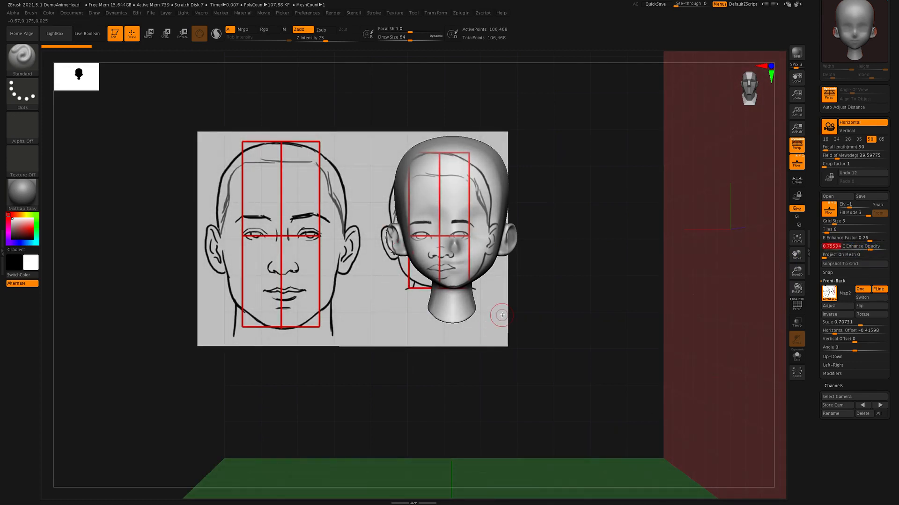
Reposition the child's face drawing over the head by setting the front-back map's horizontal offset to -0.35716 and vertical offset to -0.05325
{"action": "key", "text": "shift"}
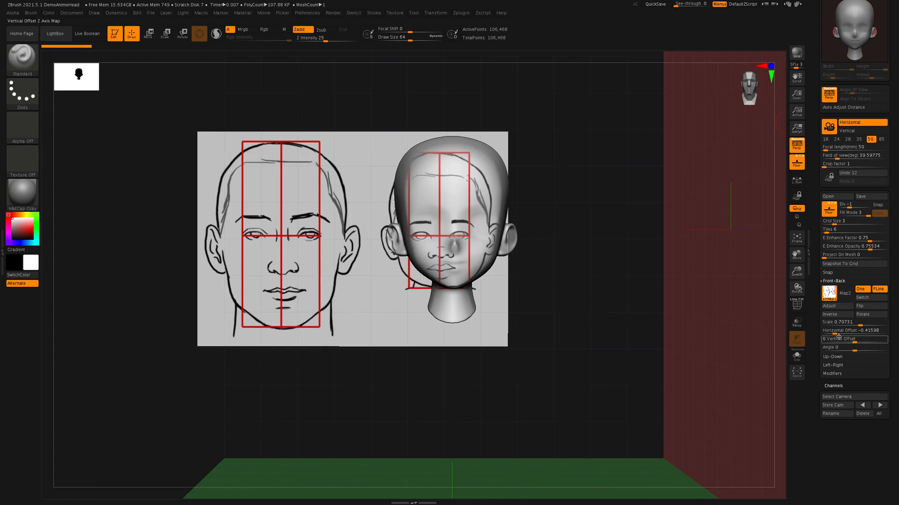
{"action": "left_click_drag", "start_coordinate": [834, 334], "coordinate": [837, 333]}
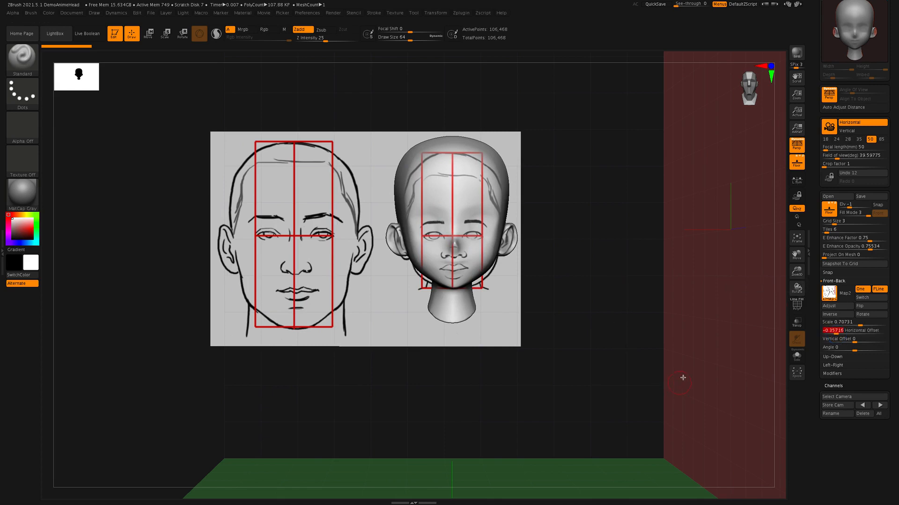
{"action": "left_click_drag", "start_coordinate": [853, 342], "coordinate": [845, 347]}
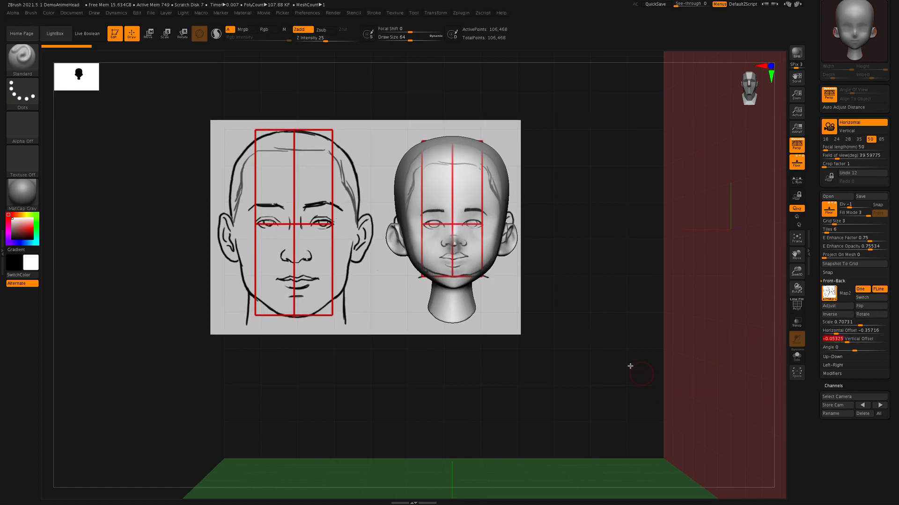
Scale the head down uniformly to about 0.82 with the transform gizmo, and return to Draw mode
{"action": "left_click_drag", "start_coordinate": [602, 289], "coordinate": [605, 358], "text": "alt"}
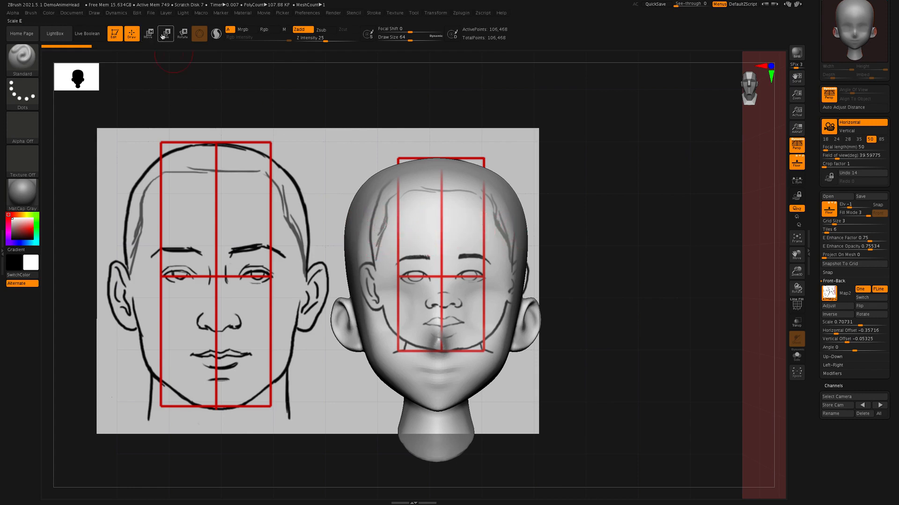
{"action": "key", "text": "w"}
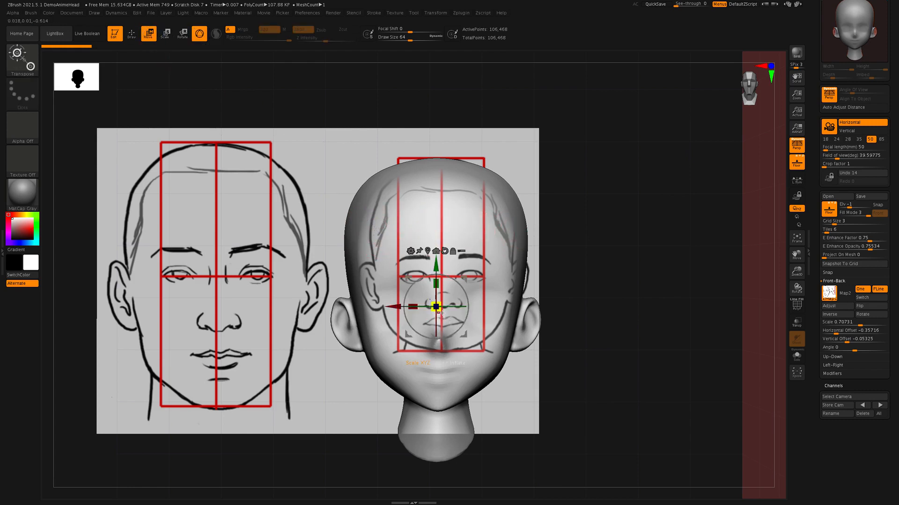
{"action": "left_click_drag", "start_coordinate": [441, 311], "coordinate": [426, 295]}
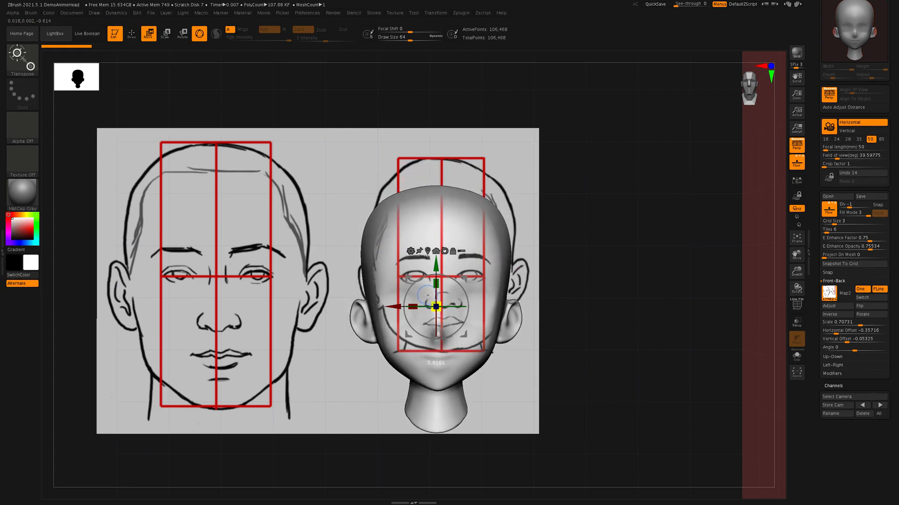
{"action": "left_click", "coordinate": [132, 35]}
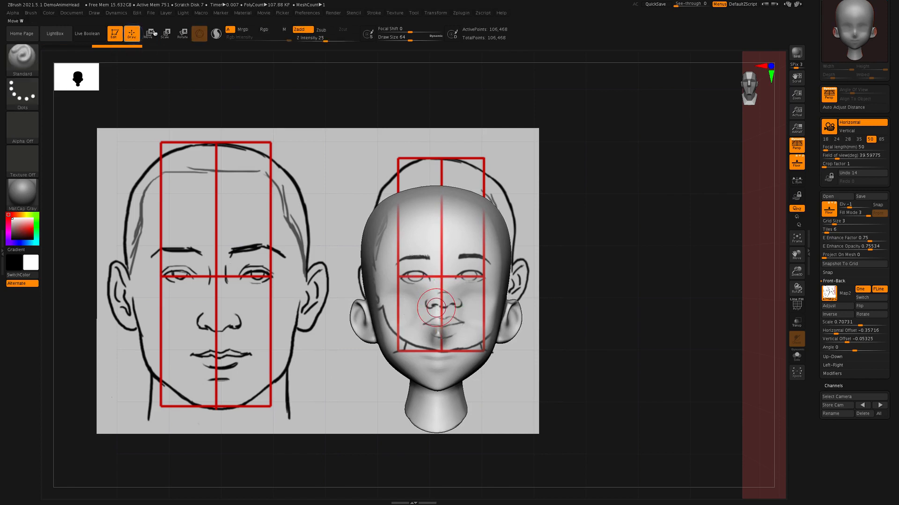
View the head in side profile and import the image "Adult vs child profile" as Map1 of the Left-Right reference grid
{"action": "left_click_drag", "start_coordinate": [640, 320], "coordinate": [669, 323], "text": "shift"}
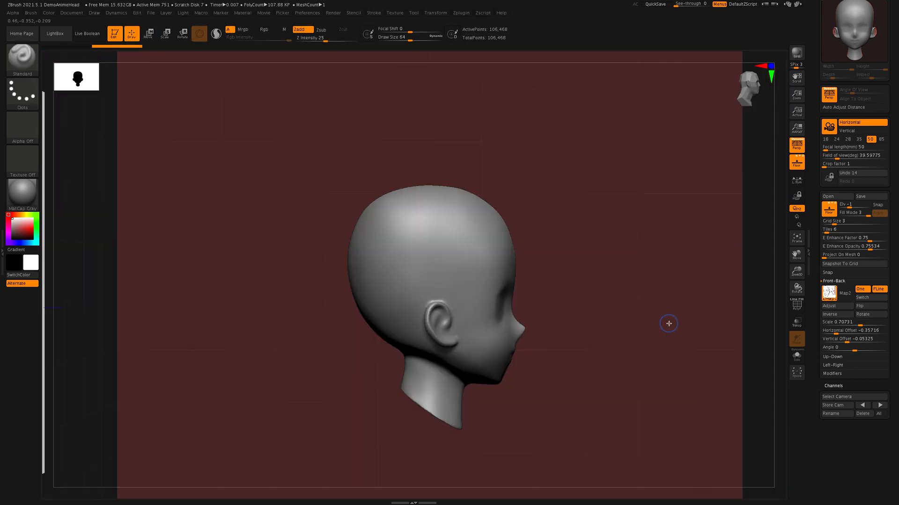
{"action": "left_click", "coordinate": [834, 281]}
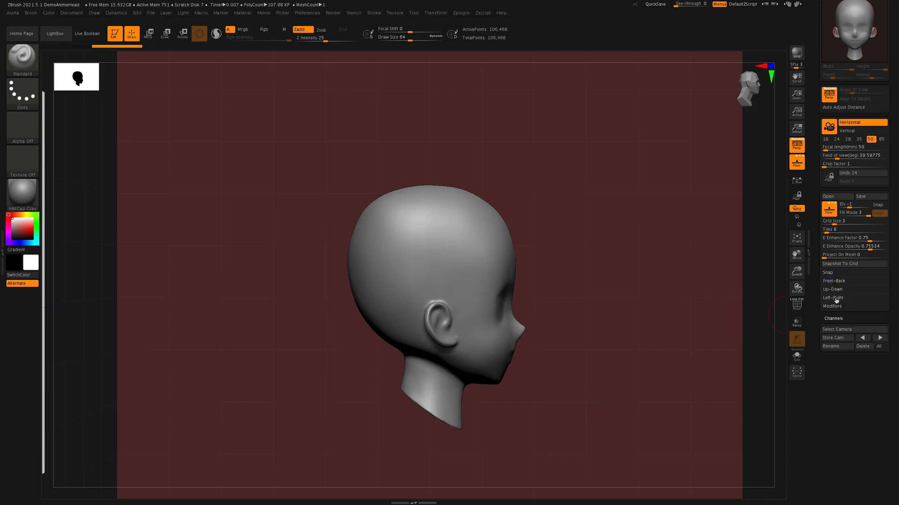
{"action": "left_click", "coordinate": [834, 298]}
{"action": "left_click", "coordinate": [829, 311]}
{"action": "left_click", "coordinate": [519, 439]}
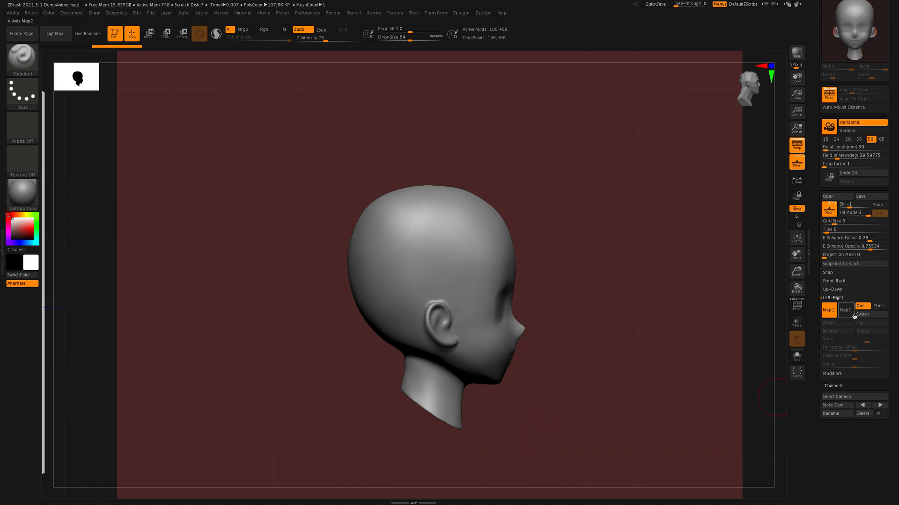
{"action": "left_click", "coordinate": [828, 310]}
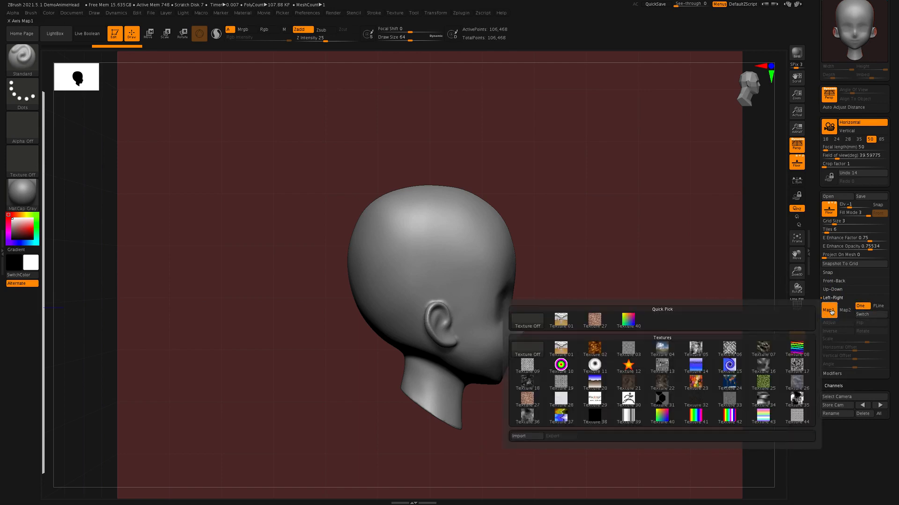
{"action": "left_click", "coordinate": [526, 437]}
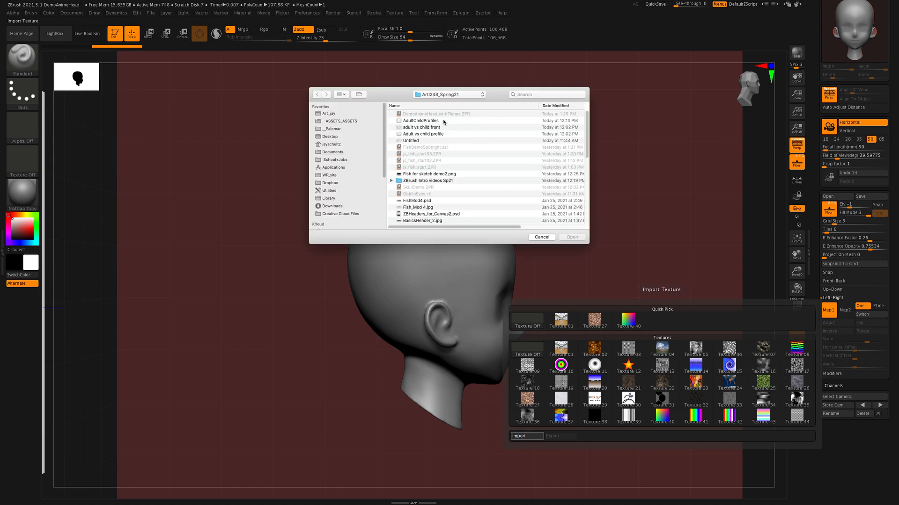
{"action": "left_click", "coordinate": [432, 134]}
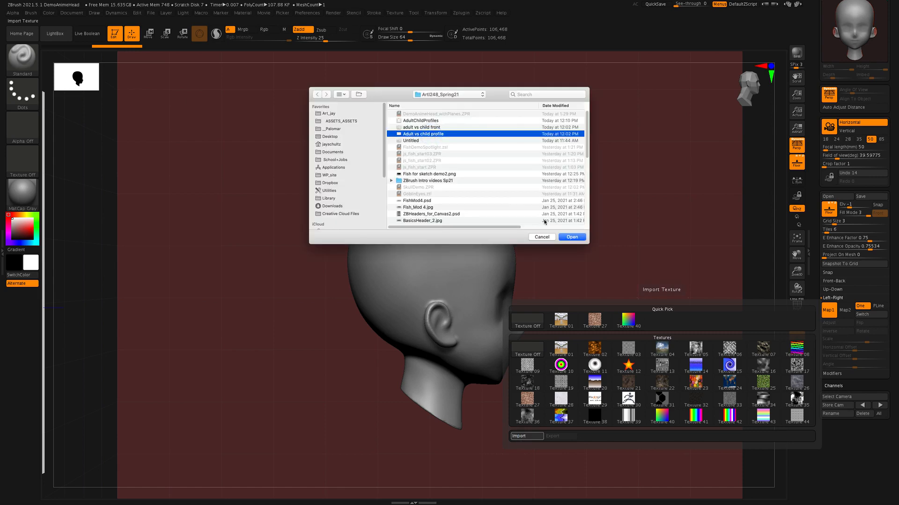
{"action": "left_click", "coordinate": [571, 238]}
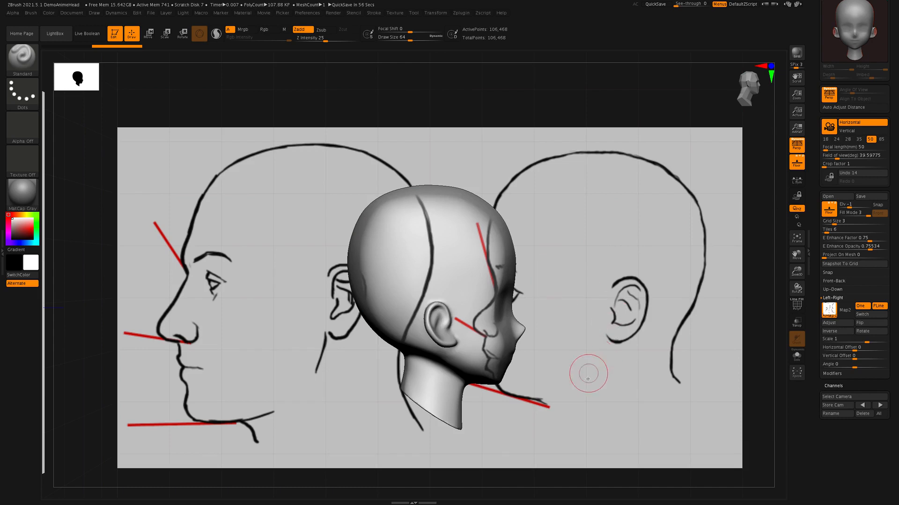
Flip the profile reference and fit its child drawing to the head with scale 0.68049 and horizontal offset 0.37145
{"action": "left_click_drag", "start_coordinate": [611, 384], "coordinate": [577, 379], "text": "alt"}
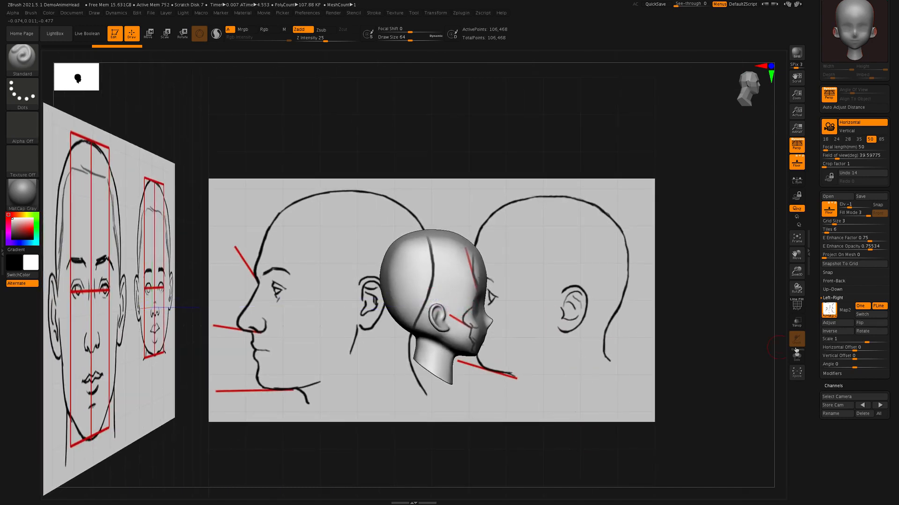
{"action": "left_click", "coordinate": [867, 323]}
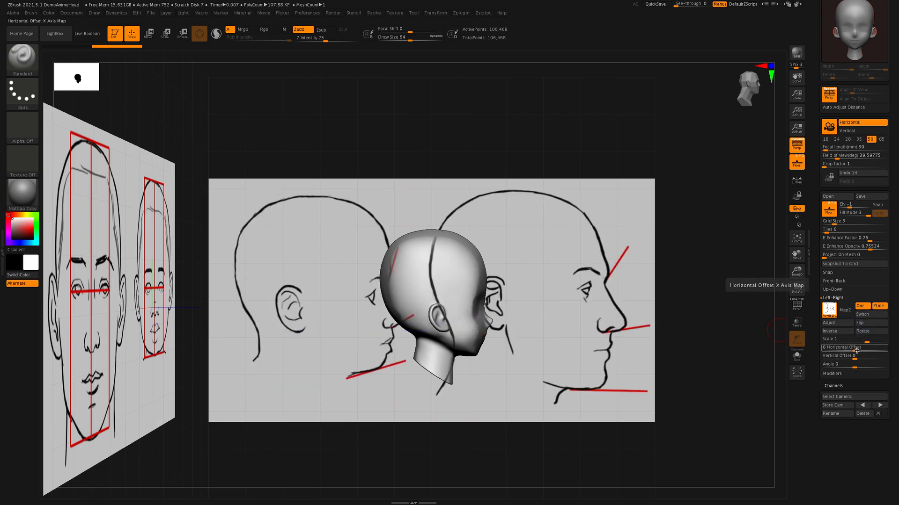
{"action": "left_click_drag", "start_coordinate": [853, 348], "coordinate": [876, 357]}
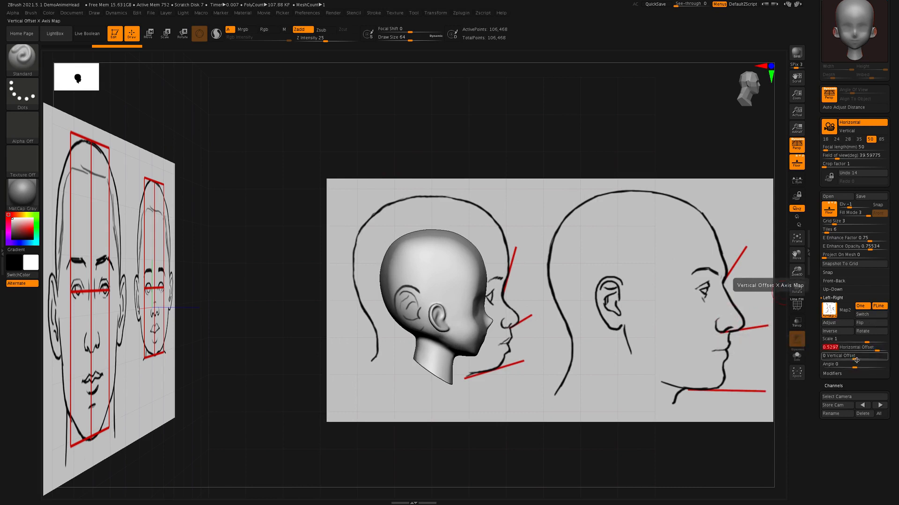
{"action": "left_click_drag", "start_coordinate": [861, 339], "coordinate": [859, 354]}
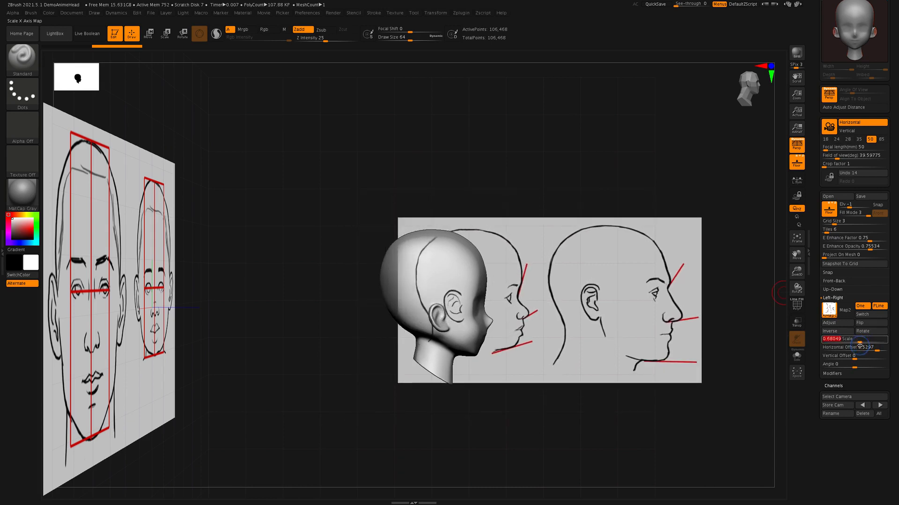
{"action": "left_click_drag", "start_coordinate": [880, 353], "coordinate": [874, 355]}
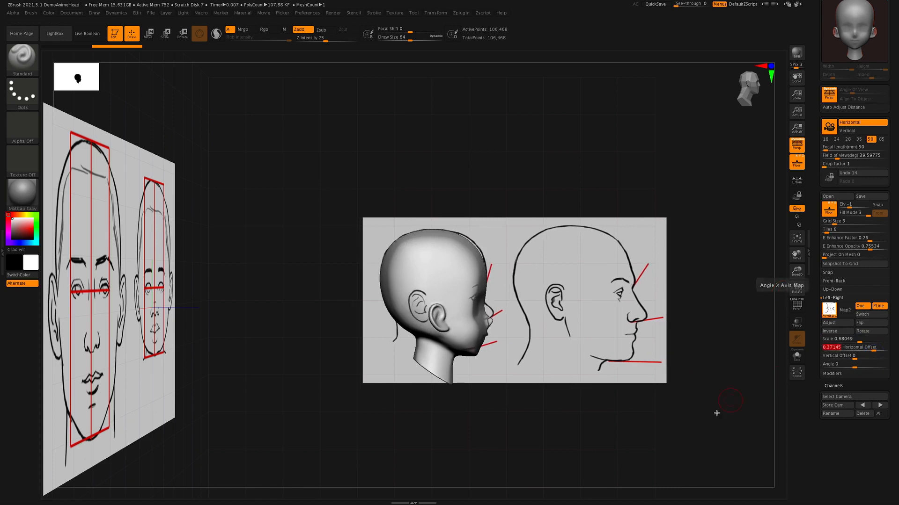
Undo the scaling of the head
{"action": "mouse_move", "coordinate": [544, 305]}
{"action": "left_mouse_down", "text": "alt"}
{"action": "mouse_move", "coordinate": [622, 311]}
{"action": "mouse_move", "coordinate": [570, 295]}
{"action": "left_mouse_up", "text": "alt"}
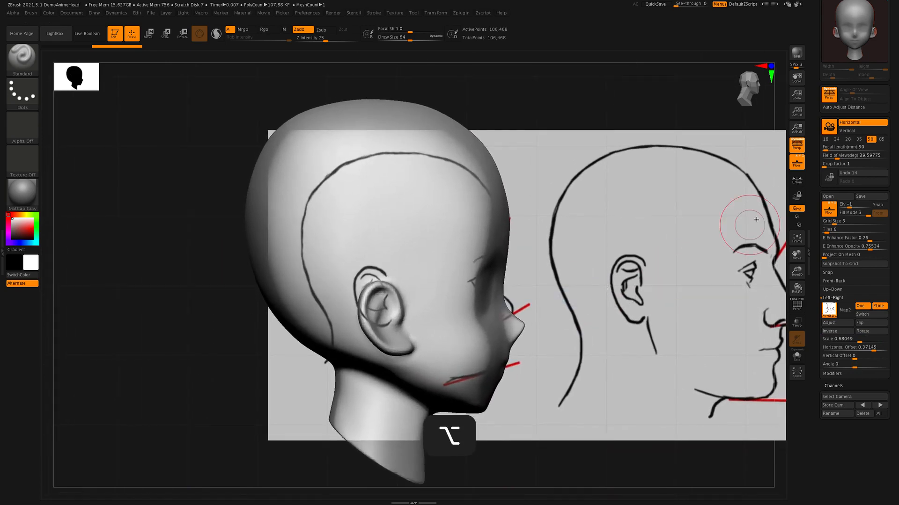
{"action": "key", "text": "super+z"}
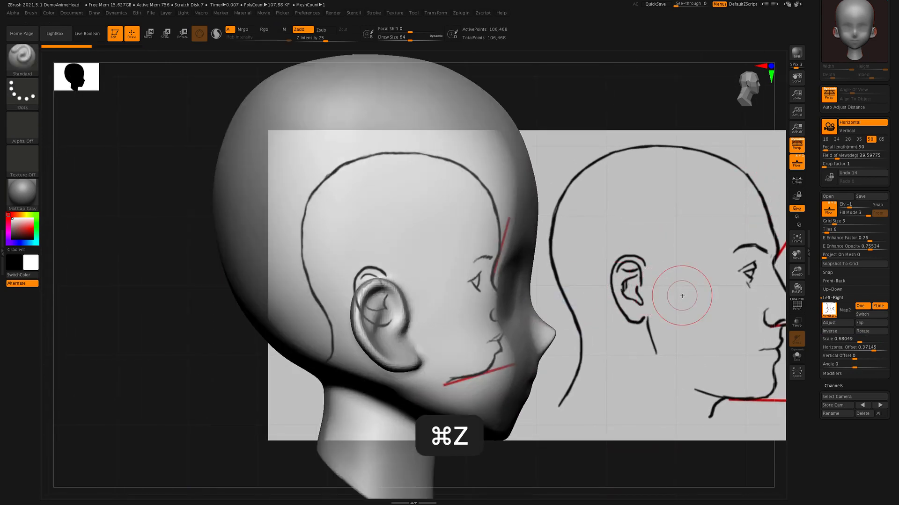
{"action": "left_click_drag", "start_coordinate": [613, 303], "coordinate": [586, 303], "text": "alt"}
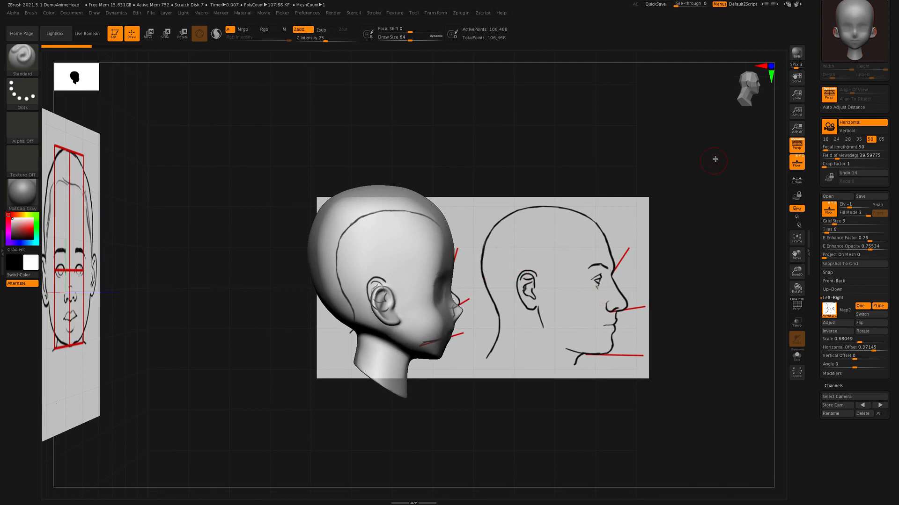
Turn off perspective and refit the profile reference to the head with horizontal offset 0.34316 and scale 0.72092
{"action": "left_click", "coordinate": [799, 147]}
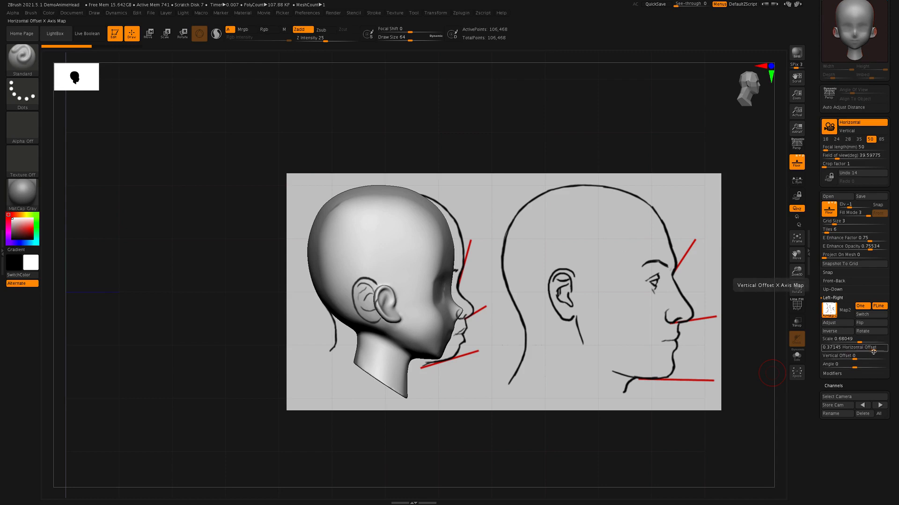
{"action": "left_click_drag", "start_coordinate": [874, 351], "coordinate": [872, 352]}
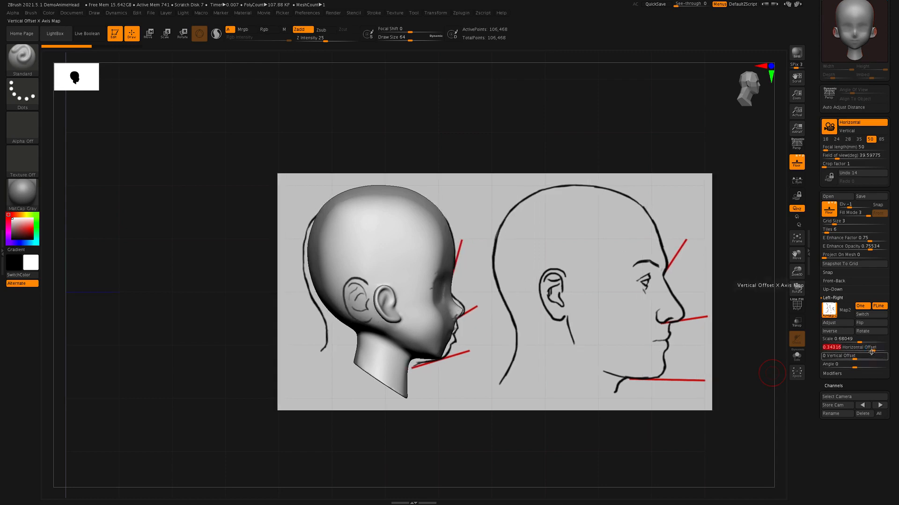
{"action": "left_click_drag", "start_coordinate": [860, 343], "coordinate": [860, 343]}
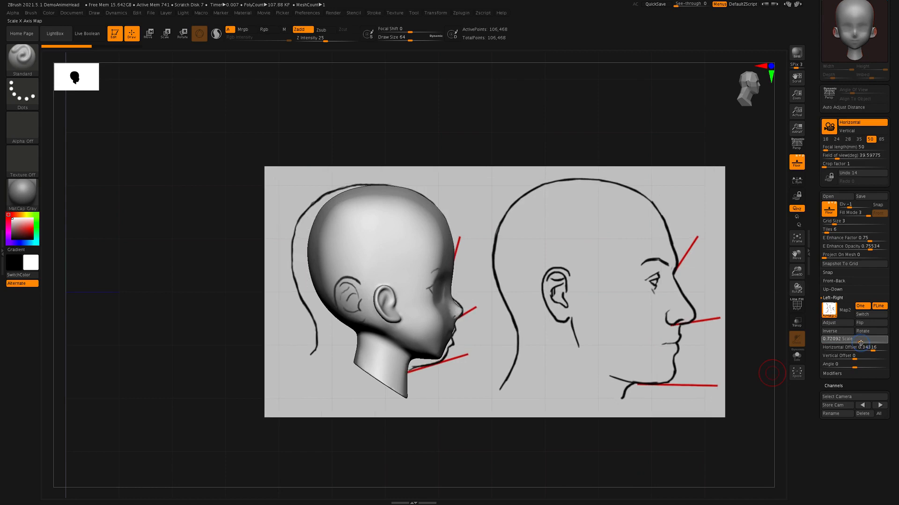
Refit the child's front drawing to the head with front-back scale 0.6032, horizontal offset -0.32943 and vertical offset 0.02188
{"action": "left_click_drag", "start_coordinate": [620, 455], "coordinate": [567, 459]}
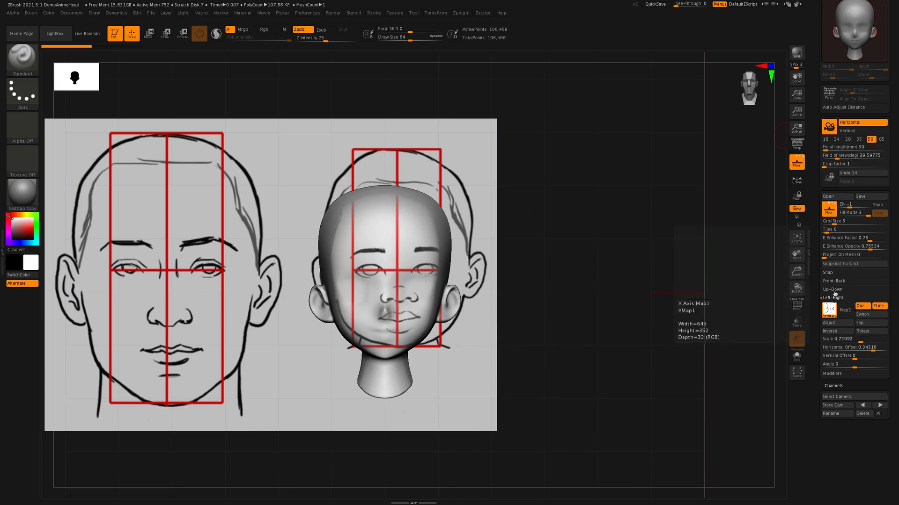
{"action": "left_click", "coordinate": [834, 281]}
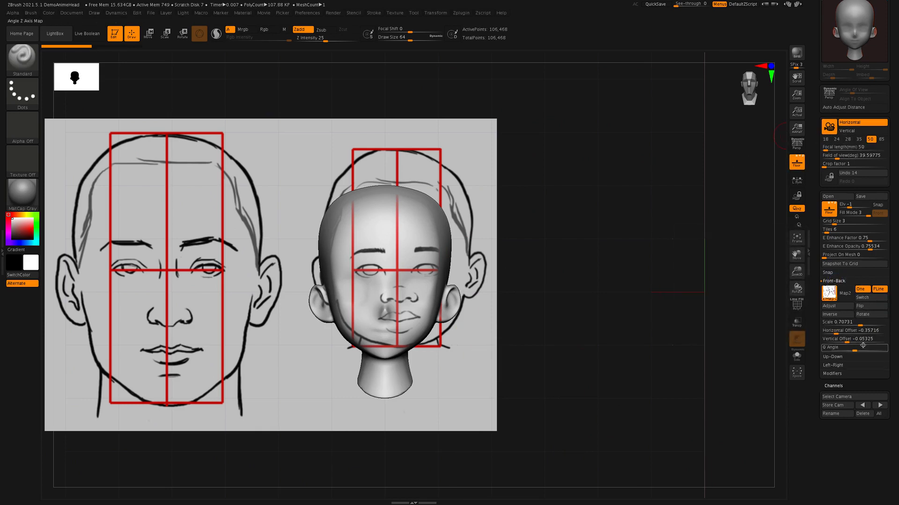
{"action": "left_click_drag", "start_coordinate": [838, 331], "coordinate": [857, 327]}
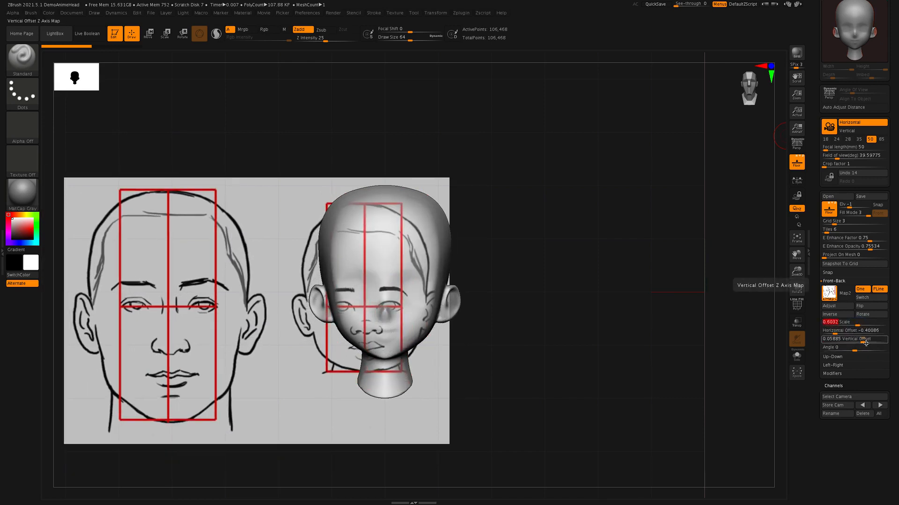
{"action": "left_click_drag", "start_coordinate": [835, 330], "coordinate": [859, 344]}
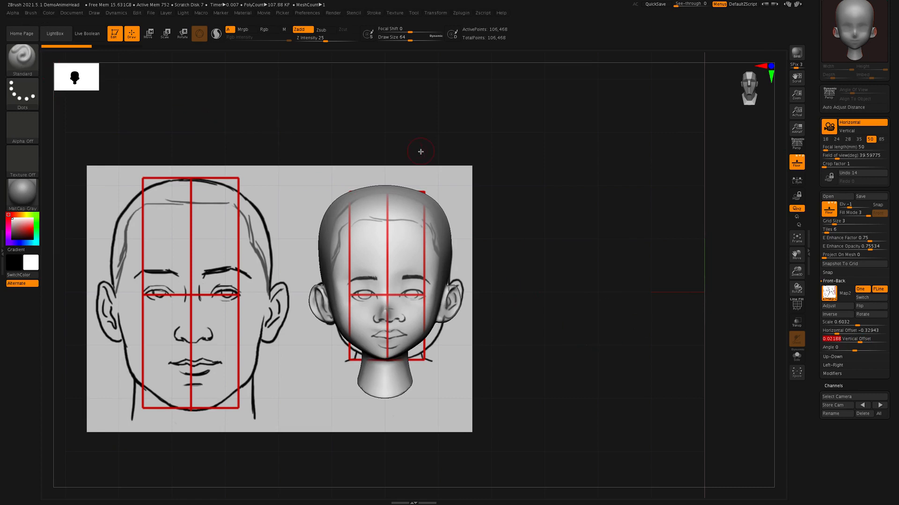
Using the Move brush at draw size about 408, reshape the jaw, crown and sides of the skull to the child's front outline
{"action": "key", "text": "b"}
{"action": "key", "text": "m"}
{"action": "key", "text": "v"}
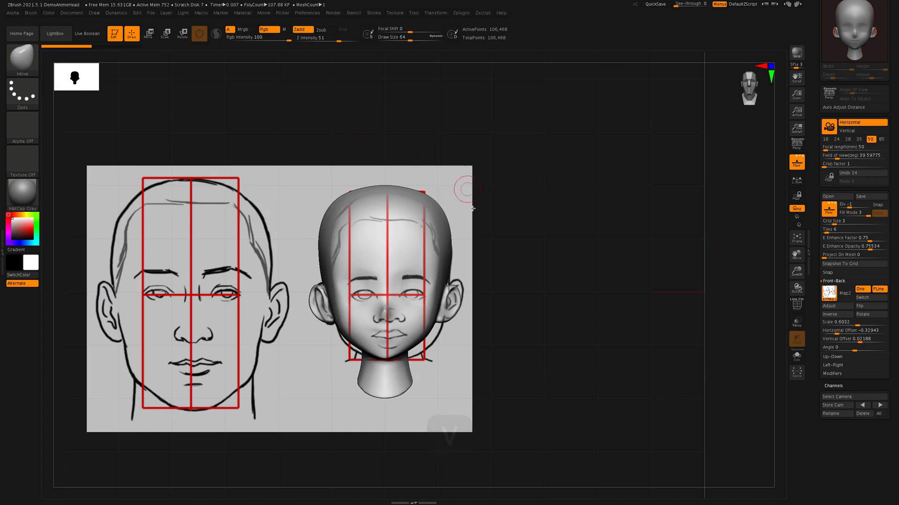
{"action": "key", "text": "s"}
{"action": "left_click_drag", "start_coordinate": [415, 256], "coordinate": [433, 256]}
{"action": "left_click_drag", "start_coordinate": [436, 327], "coordinate": [448, 341]}
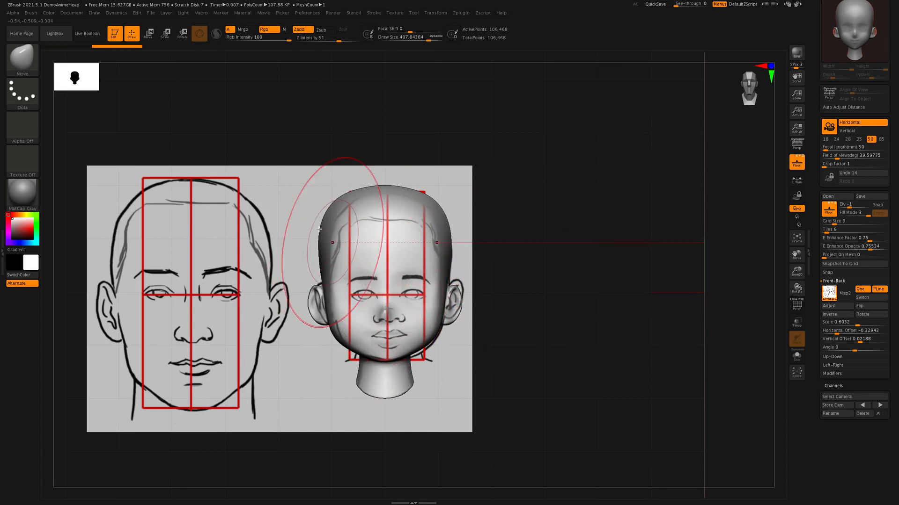
{"action": "left_click_drag", "start_coordinate": [322, 227], "coordinate": [332, 228]}
{"action": "left_click_drag", "start_coordinate": [383, 188], "coordinate": [388, 194]}
{"action": "left_click_drag", "start_coordinate": [441, 239], "coordinate": [443, 240]}
{"action": "left_click_drag", "start_coordinate": [330, 243], "coordinate": [333, 243]}
In side view, pull the back of the skull, crown, nape and underside of the chin toward the child's profile outline
{"action": "mouse_move", "coordinate": [451, 343]}
{"action": "left_mouse_down"}
{"action": "mouse_move", "coordinate": [567, 379]}
{"action": "mouse_move", "coordinate": [518, 384]}
{"action": "mouse_move", "coordinate": [582, 381]}
{"action": "left_mouse_up"}
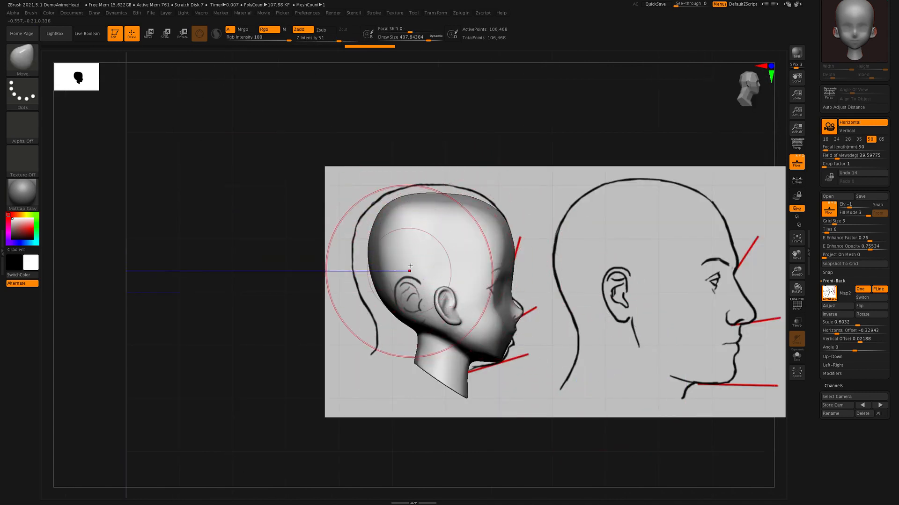
{"action": "left_click_drag", "start_coordinate": [378, 223], "coordinate": [369, 211]}
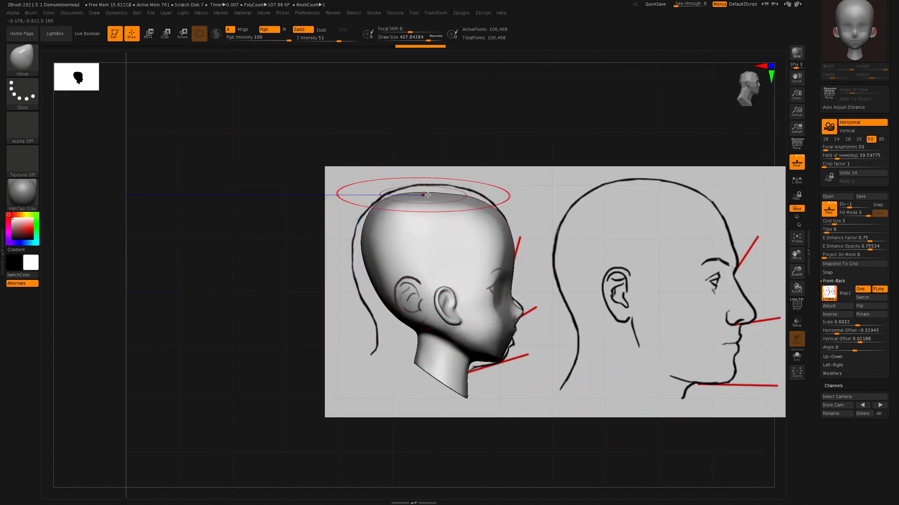
{"action": "left_click_drag", "start_coordinate": [383, 284], "coordinate": [363, 295]}
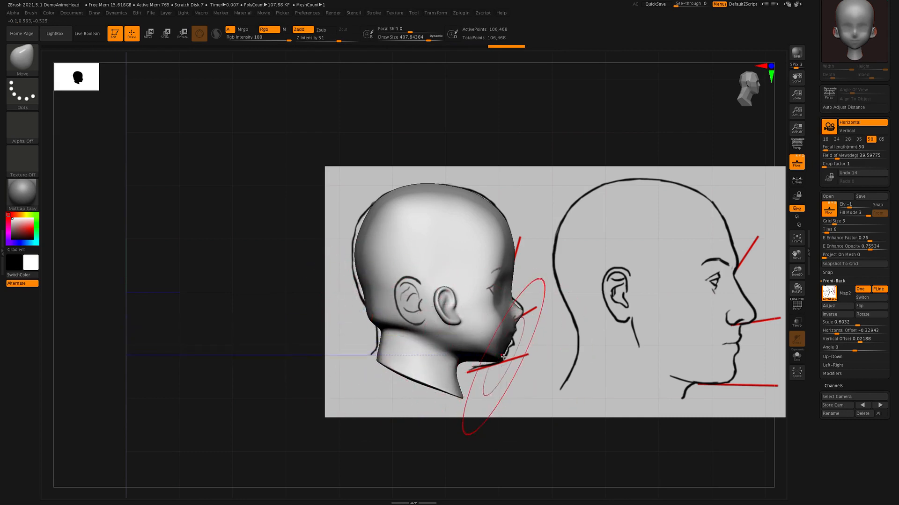
{"action": "mouse_move", "coordinate": [467, 363]}
{"action": "left_mouse_down"}
{"action": "mouse_move", "coordinate": [443, 374]}
{"action": "mouse_move", "coordinate": [416, 349]}
{"action": "mouse_move", "coordinate": [463, 366]}
{"action": "left_mouse_up"}
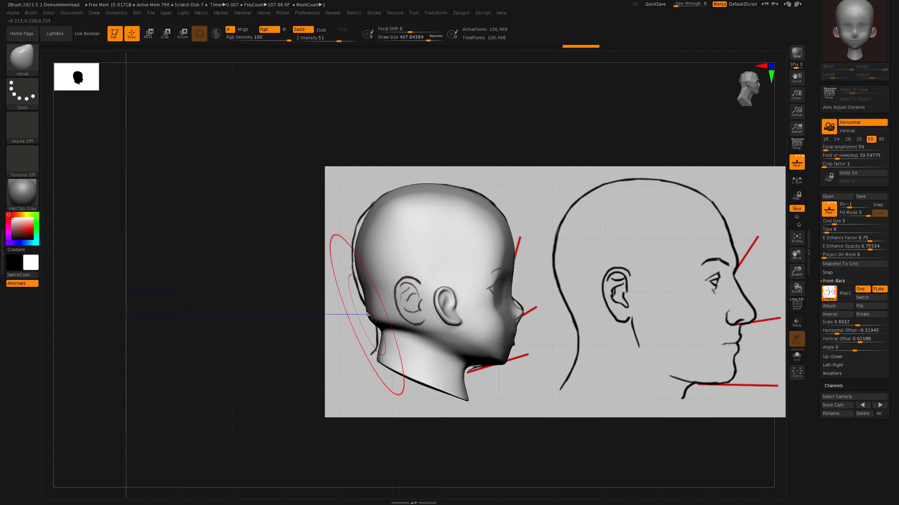
Refine the base of the skull and back of the neck against the profile outline with the Move brush at draw size about 267
{"action": "key", "text": "s"}
{"action": "left_click_drag", "start_coordinate": [368, 314], "coordinate": [366, 318]}
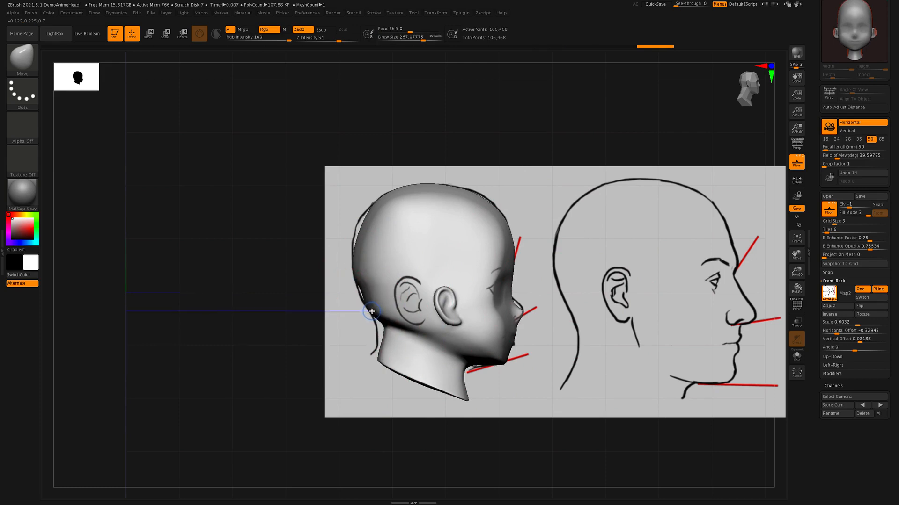
{"action": "mouse_move", "coordinate": [571, 381]}
{"action": "left_mouse_down", "text": "shift"}
{"action": "mouse_move", "coordinate": [537, 367]}
{"action": "mouse_move", "coordinate": [556, 371]}
{"action": "mouse_move", "coordinate": [537, 375]}
{"action": "mouse_move", "coordinate": [569, 379]}
{"action": "left_mouse_up", "text": "shift"}
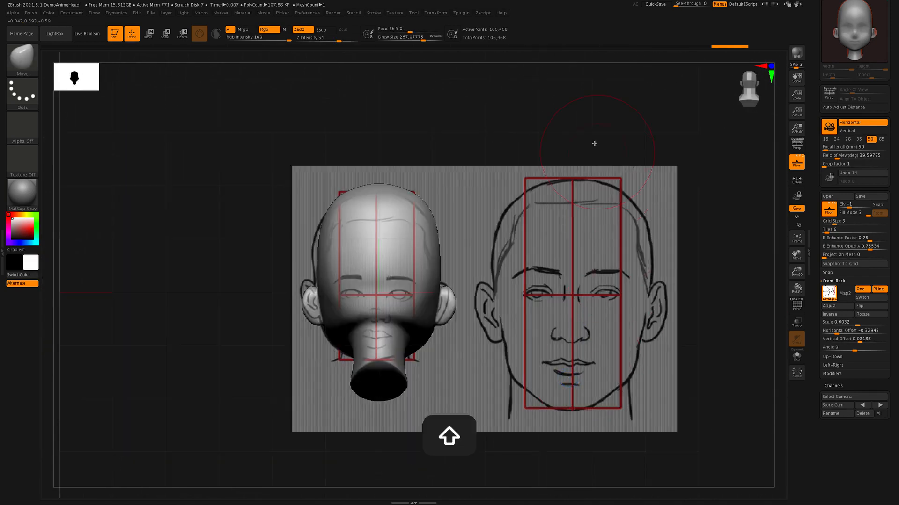
{"action": "mouse_move", "coordinate": [744, 244]}
{"action": "left_mouse_down"}
{"action": "mouse_move", "coordinate": [690, 261]}
{"action": "mouse_move", "coordinate": [701, 254]}
{"action": "left_mouse_up"}
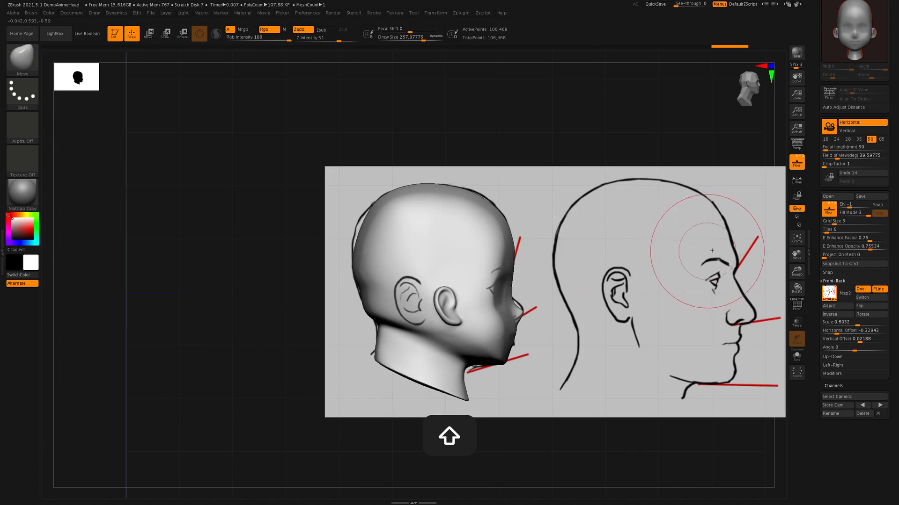